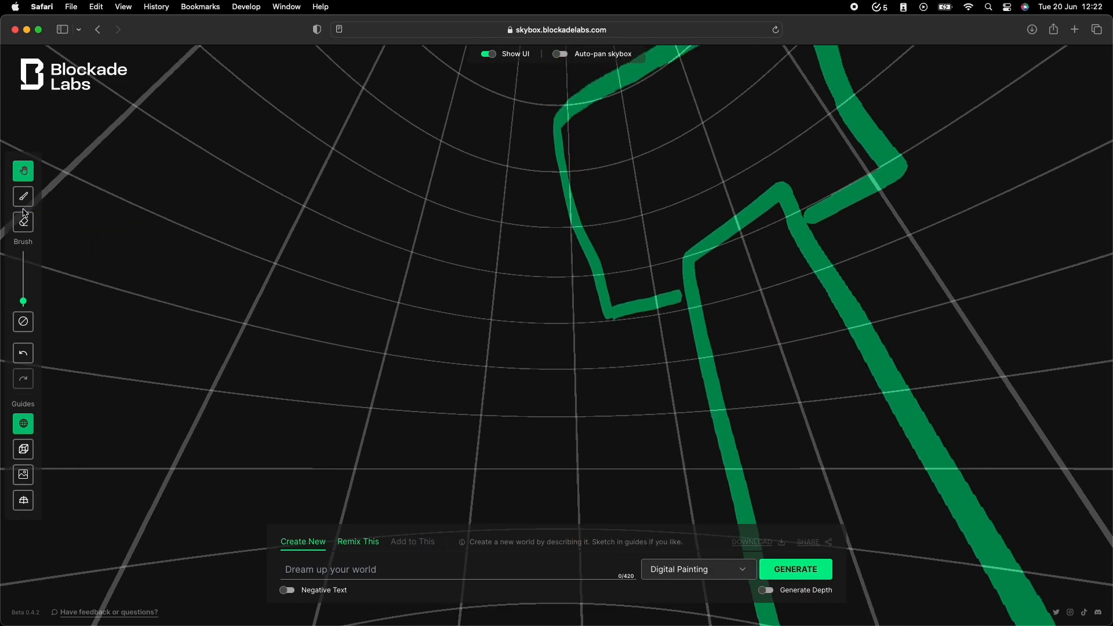
Sketch further tall skyscraper outlines as guide lines on an empty part of the skybox grid.
left_click(24, 172)
left_click_drag(464, 417, 556, 185)
left_click(23, 197)
left_click_drag(837, 437, 807, 515)
Sketch a tall flat-topped building outline with a lower block beside it next to the existing skyscrapers.
left_click(24, 171)
left_click(23, 197)
left_click_drag(659, 462, 742, 73)
left_click(23, 171)
left_click(23, 196)
left_click_drag(514, 244, 630, 233)
Sketch a tower with a saucer-shaped top and a pointed spire between the neighbouring buildings.
left_click(23, 171)
left_click(23, 196)
left_click_drag(562, 280, 368, 465)
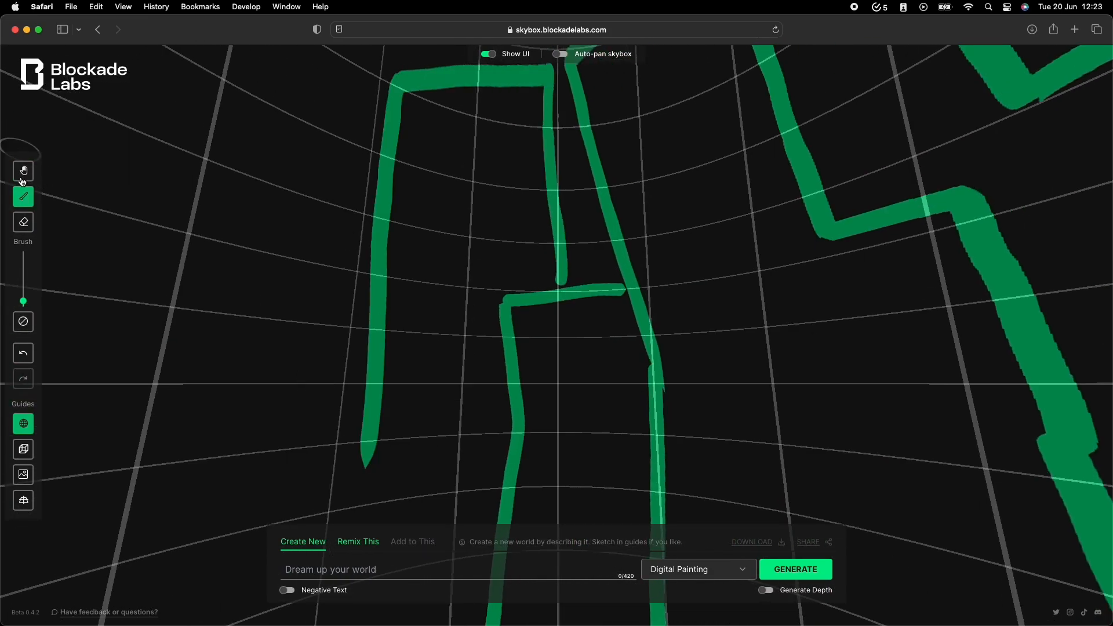
left_click(23, 171)
left_click(23, 197)
left_click_drag(627, 325, 294, 123)
Extend the building outlines downward with long vertical guide strokes toward the ground.
left_click(23, 171)
left_click(23, 197)
mouse_move(495, 391)
left_mouse_down()
mouse_move(564, 145)
mouse_move(561, 387)
left_mouse_up()
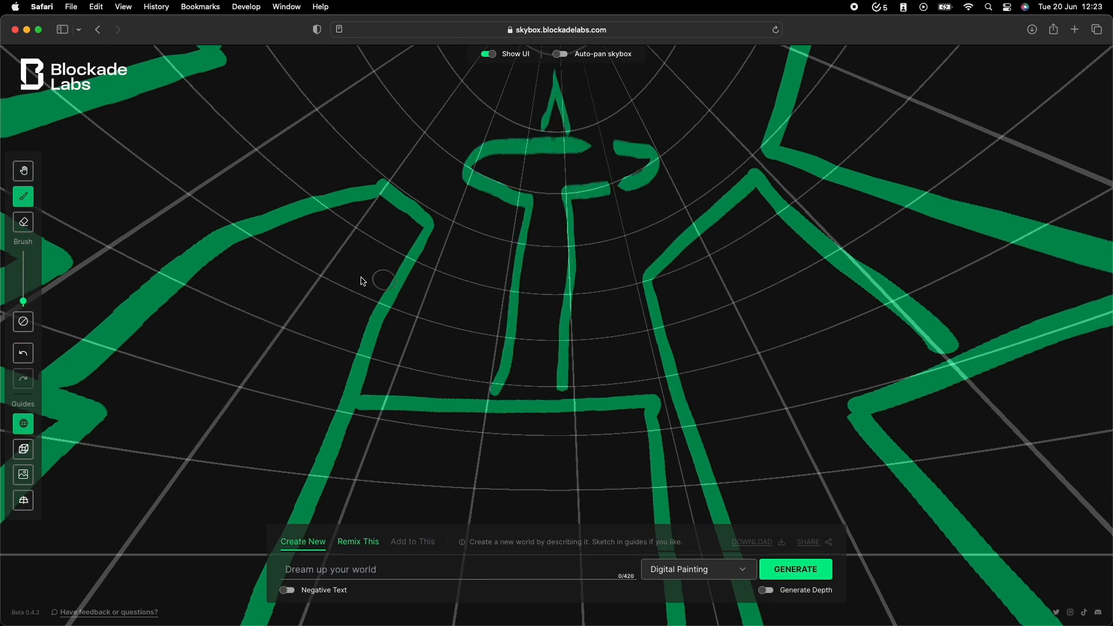
left_click(23, 171)
left_click_drag(467, 417, 499, 127)
left_click(24, 199)
left_click_drag(504, 286, 533, 514)
left_click(24, 173)
left_click(23, 197)
left_click_drag(637, 291, 613, 504)
left_click_drag(565, 295, 543, 516)
left_click_drag(519, 290, 515, 491)
left_click_drag(371, 368, 387, 498)
left_click(23, 171)
mouse_move(528, 336)
left_mouse_down()
mouse_move(522, 105)
mouse_move(551, 315)
mouse_move(553, 299)
left_mouse_up()
Enter the world prompt "a neon cyber-punk world at night, with rain reflecting all of the neon lights from the super tall skyscraper buildings.".
left_click(314, 575)
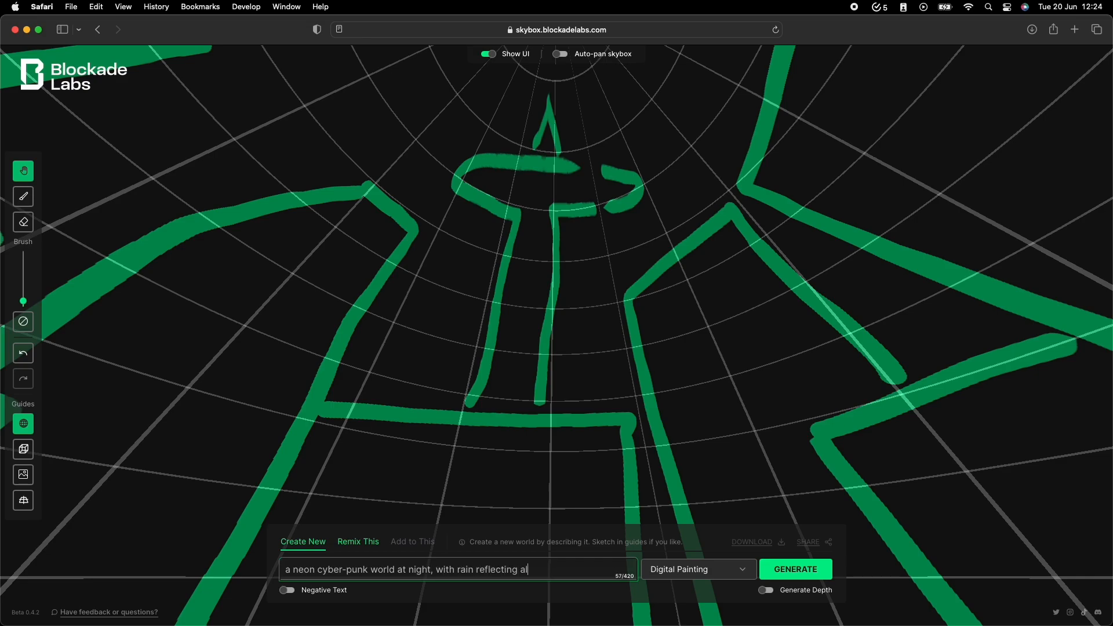
type("from the super tall ske")
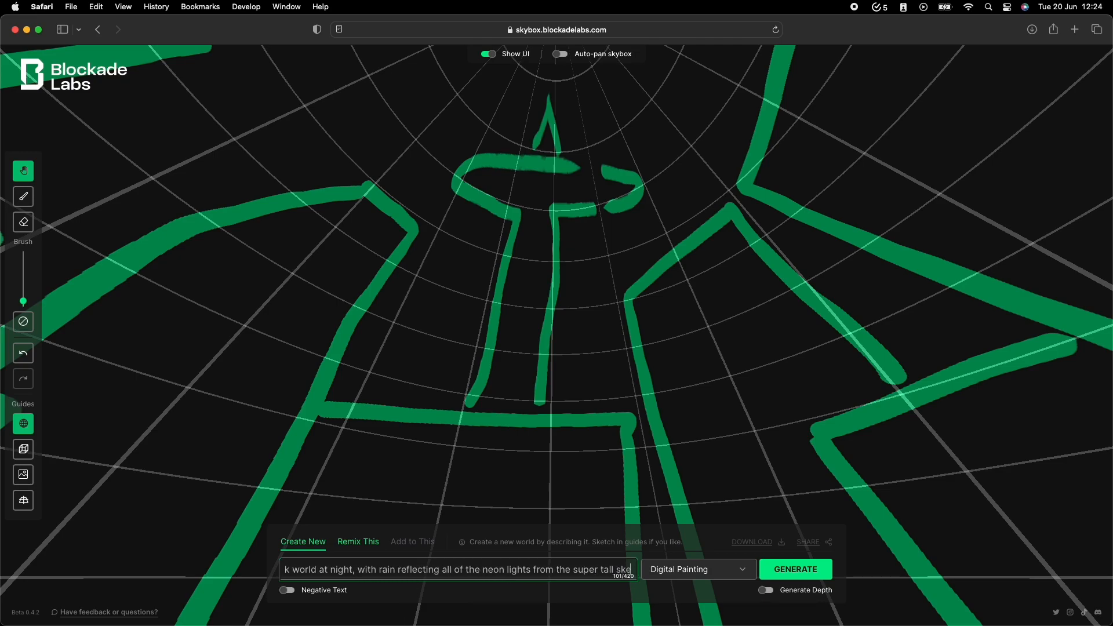
key("BackSpace")
type("yscraper buildings")
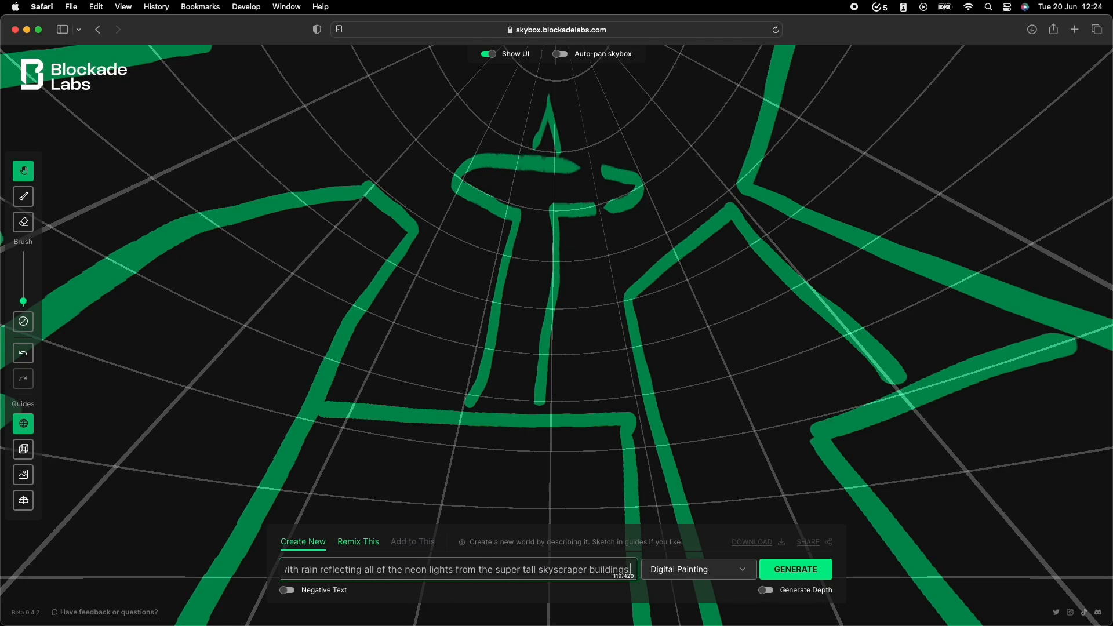
type(". Flying taxis and cars are travelling throughout this cyberpunk city.")
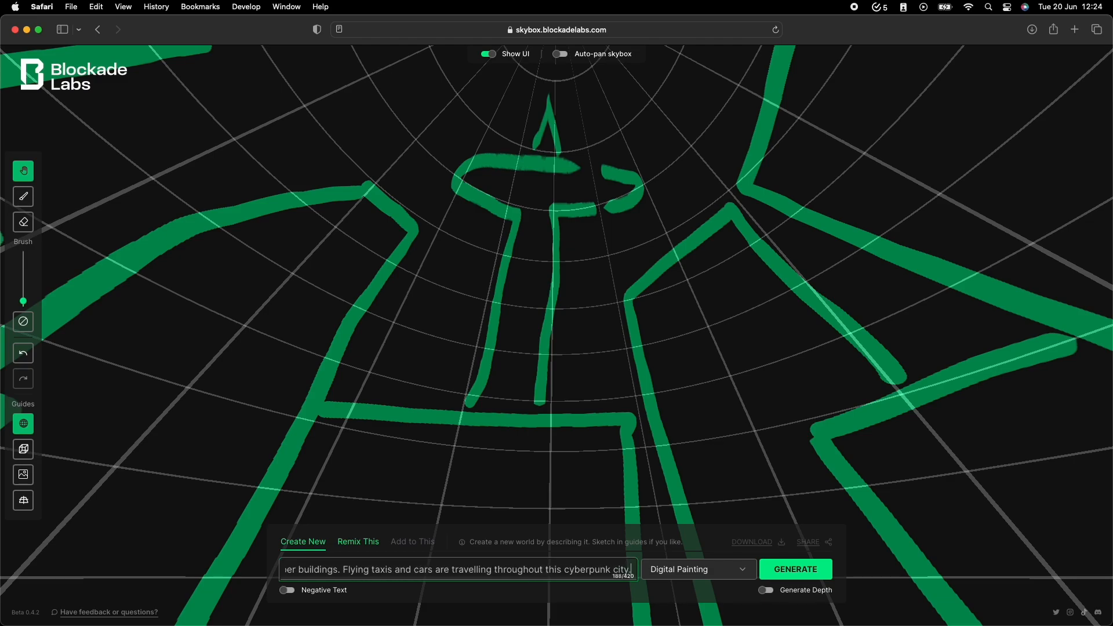
Complete the prompt with "Flying taxis and cars are travelling throughout this cyberpunk city" and generate the skybox in the Digital Painting style.
left_click(774, 572)
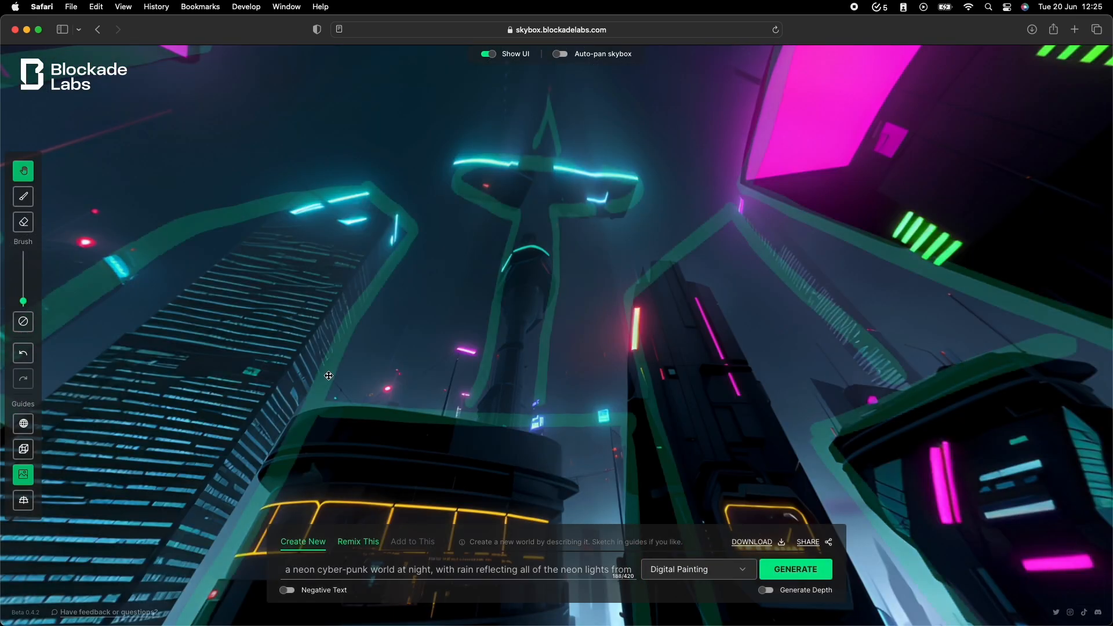
left_click_drag(328, 376, 702, 269)
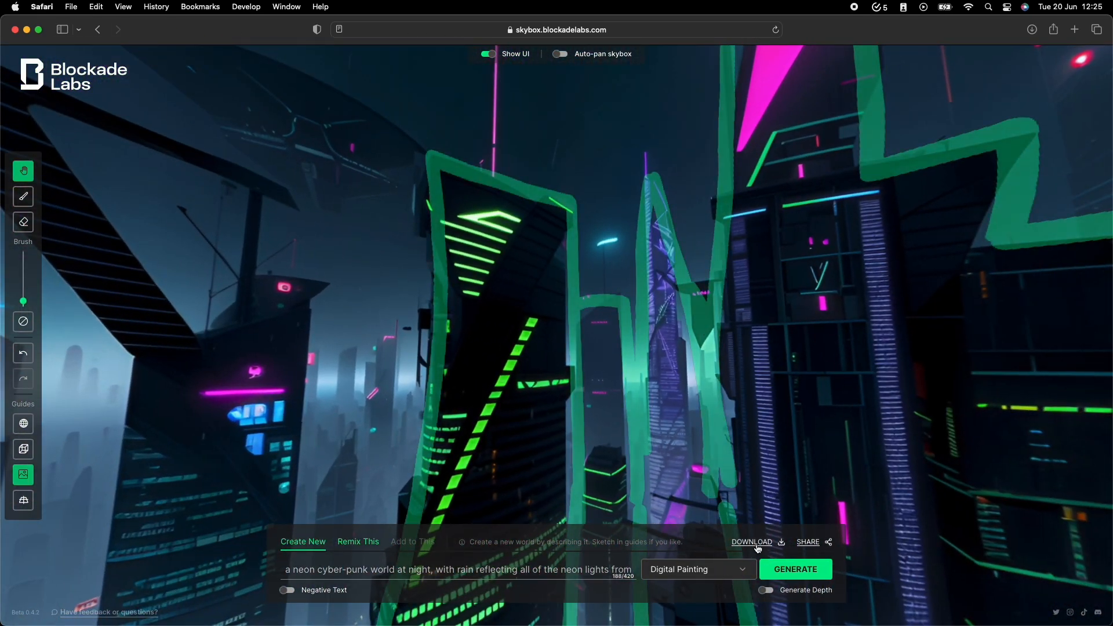
Regenerate the skybox from the same prompt and sketch in the Cyberpunk style.
left_click(719, 569)
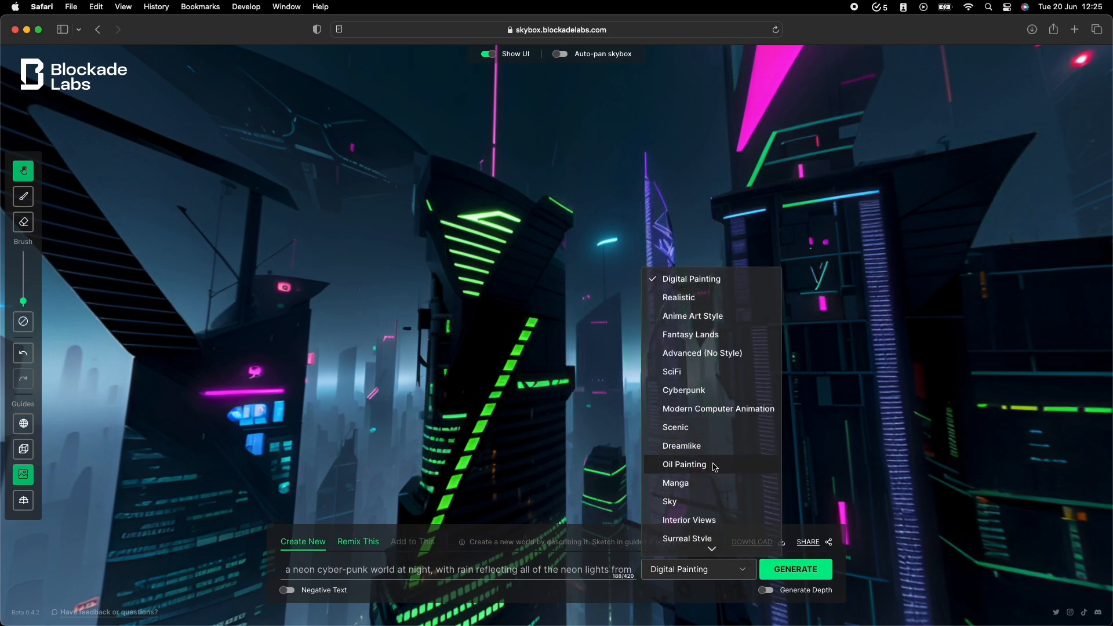
left_click(684, 391)
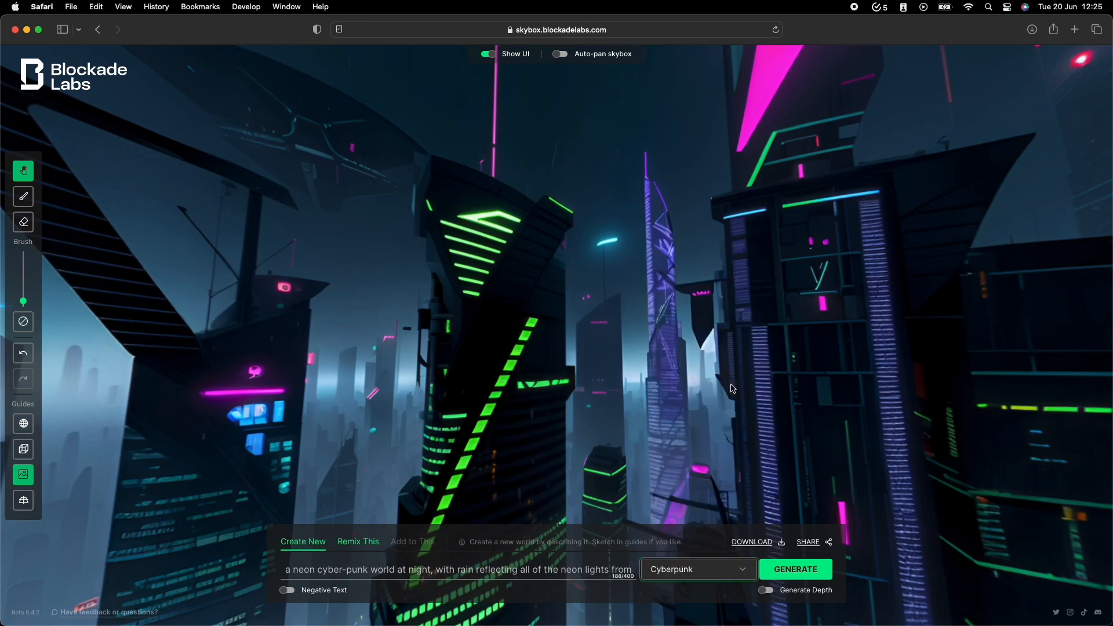
left_click(795, 569)
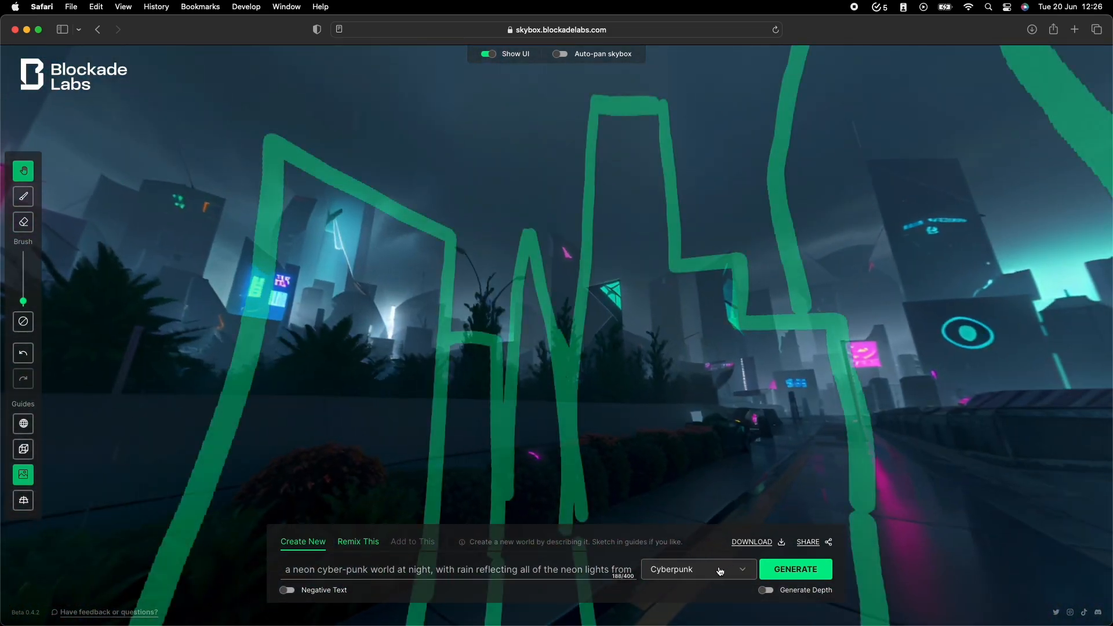
Regenerate the skybox in the SciFi style and look around the generated city.
left_click(713, 569)
left_click(713, 371)
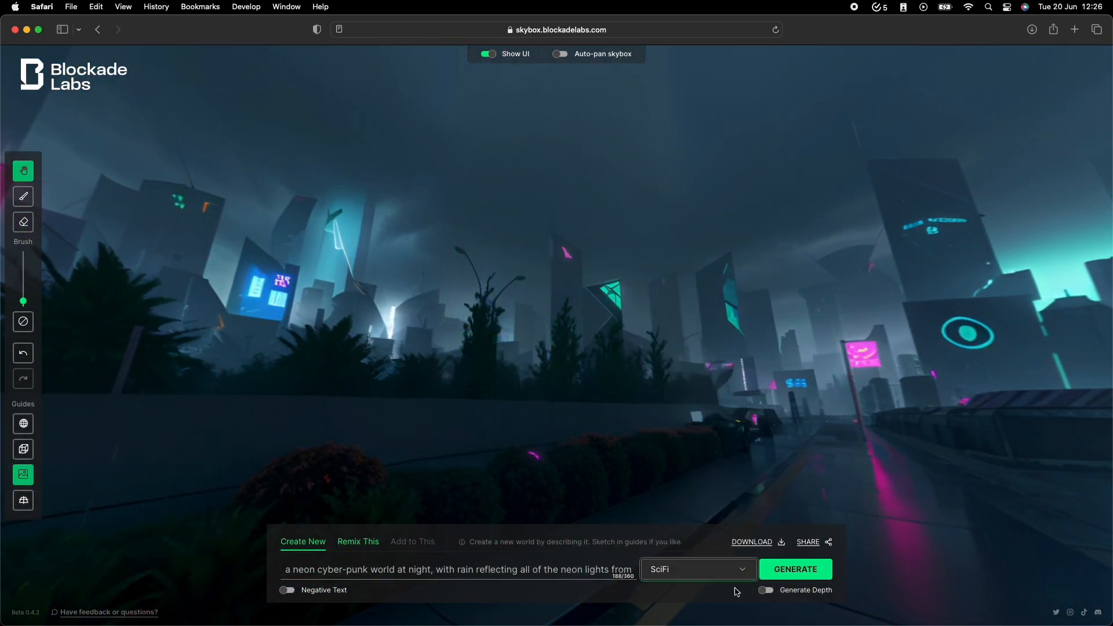
left_click(795, 570)
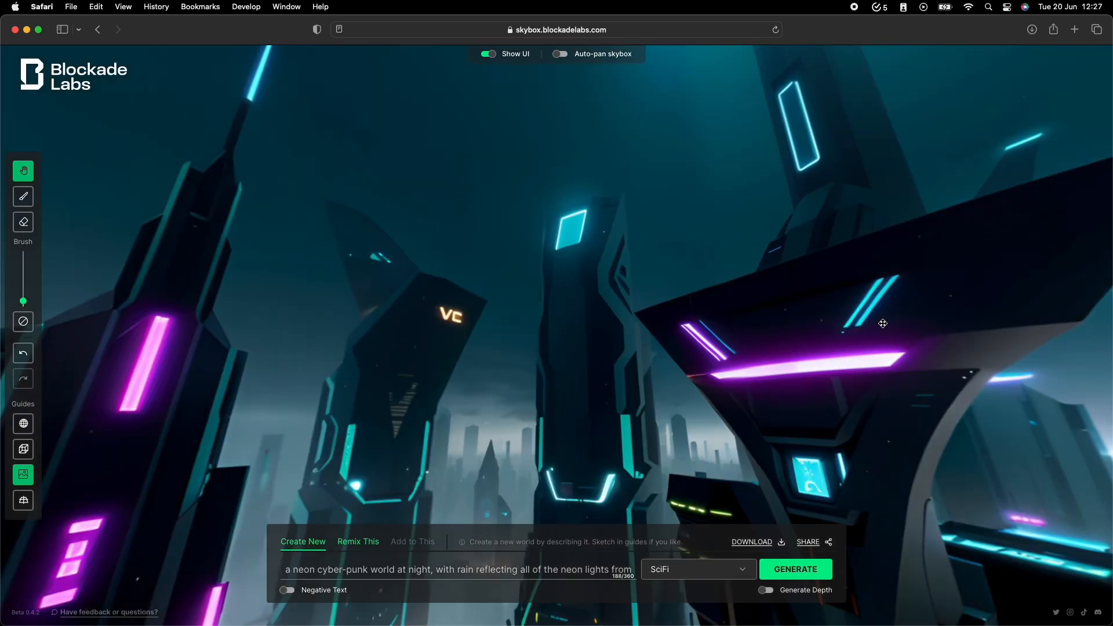
left_click_drag(385, 420, 252, 219)
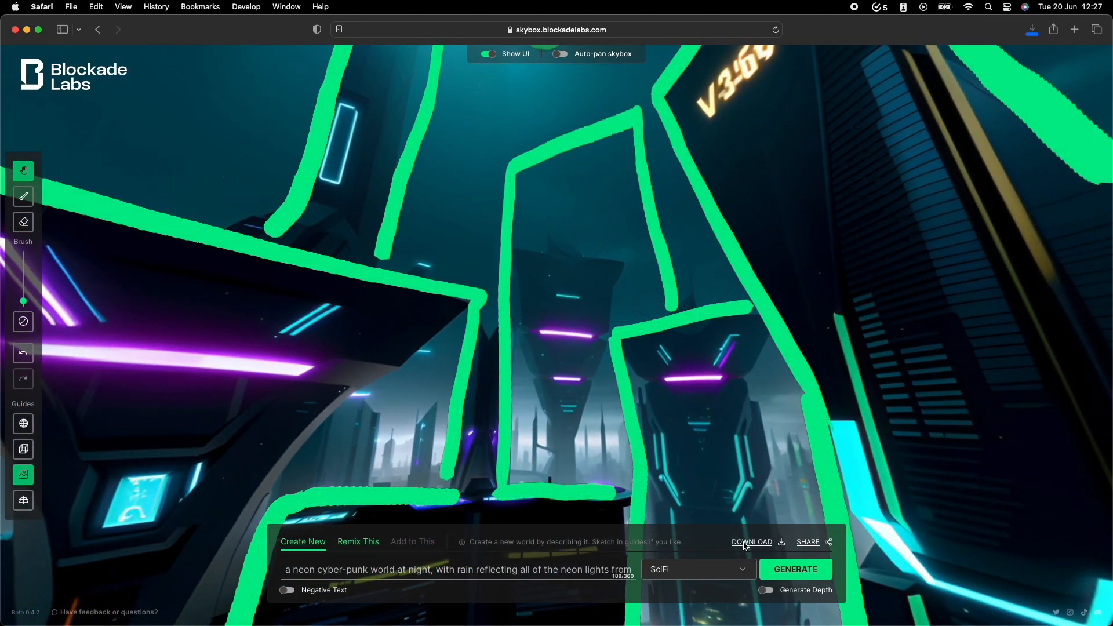
scroll(926, 176, "up", 5)
scroll(763, 255, "down", 5)
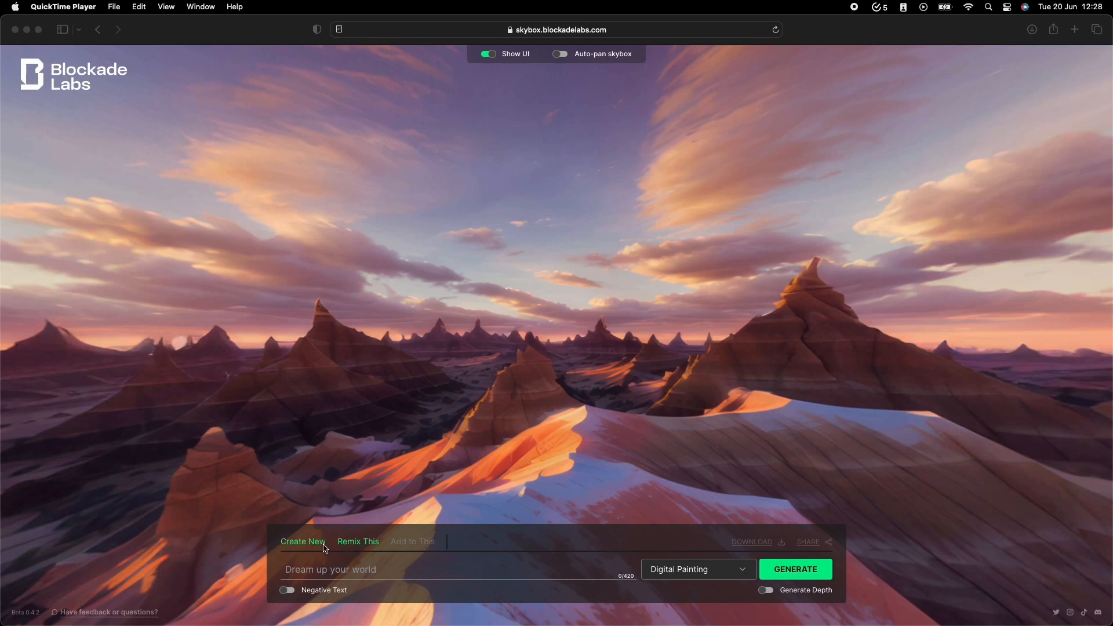
Start a new world with the prompt "A swiss mountain village high in the alps with mist on the mountains. Hot air balloons are flying over head".
left_click(303, 542)
left_click(527, 459)
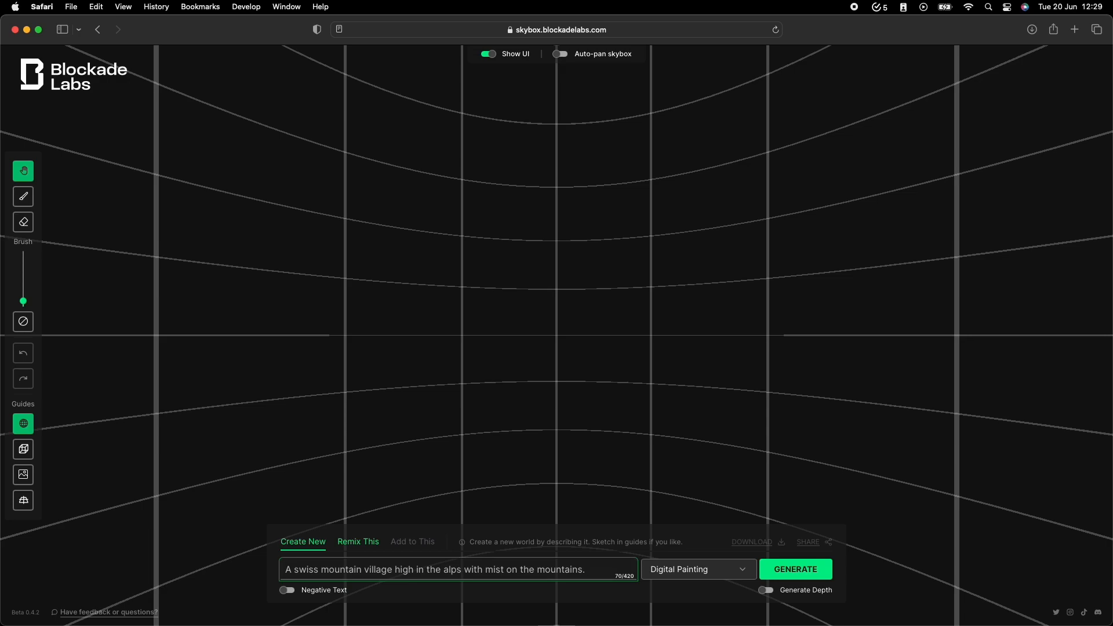
type("alloons are ")
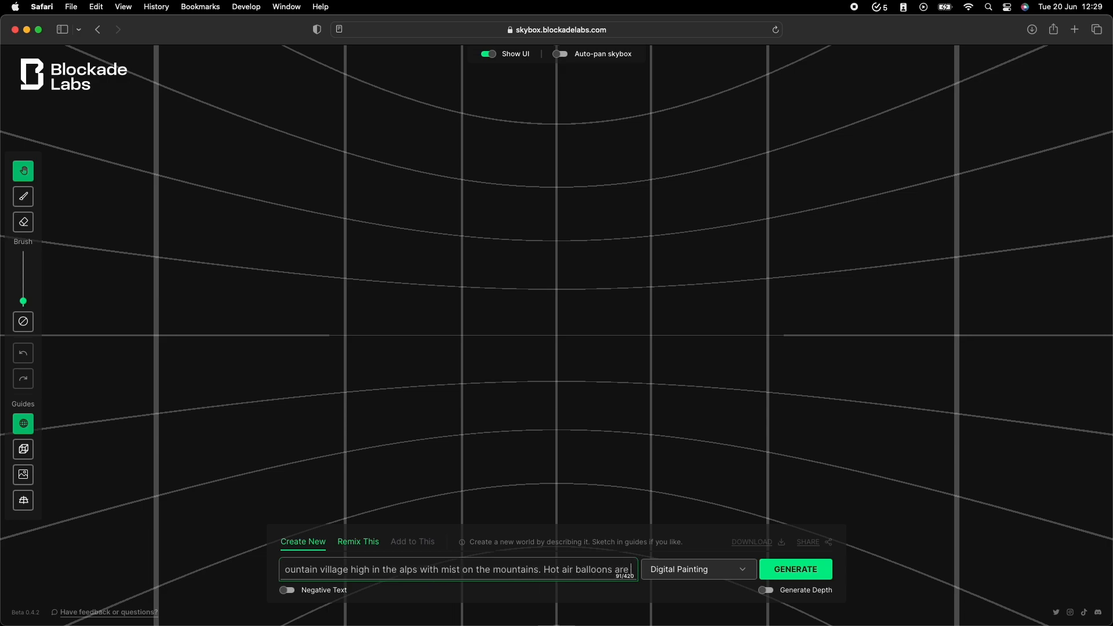
type("flying over head")
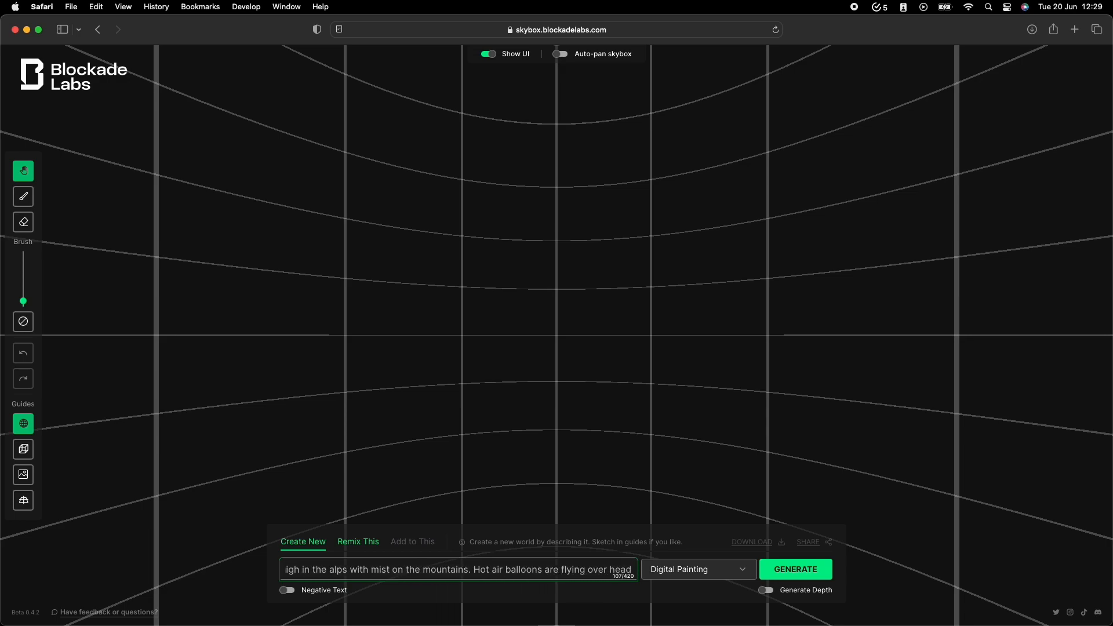
Generate the Swiss village skybox in the Fantasy Lands style and look around the scene.
left_click(725, 567)
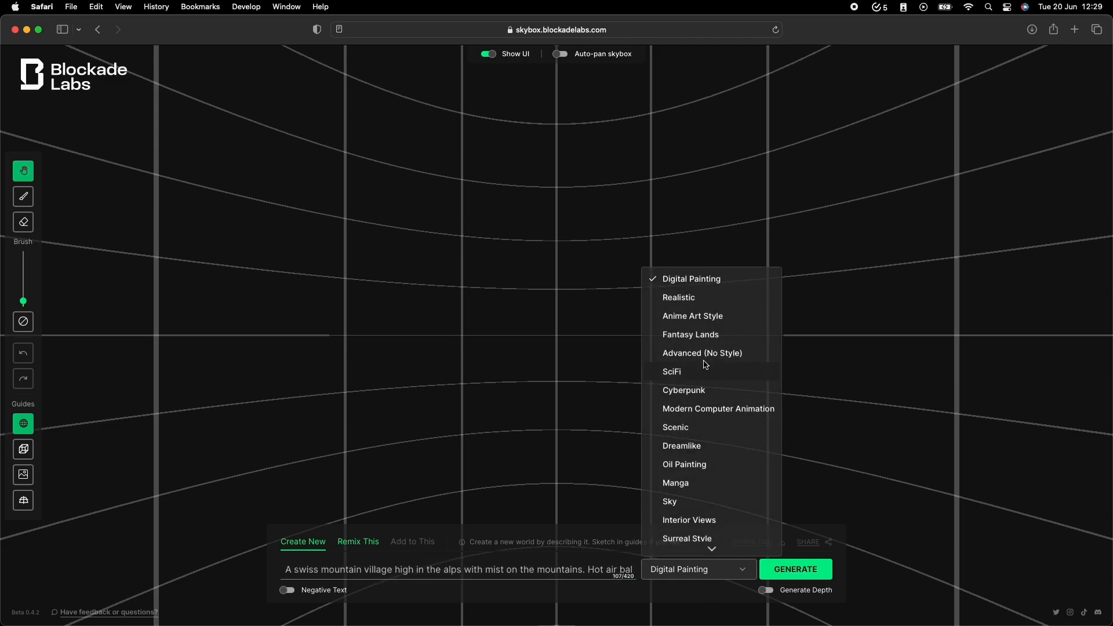
left_click(713, 335)
left_click(813, 569)
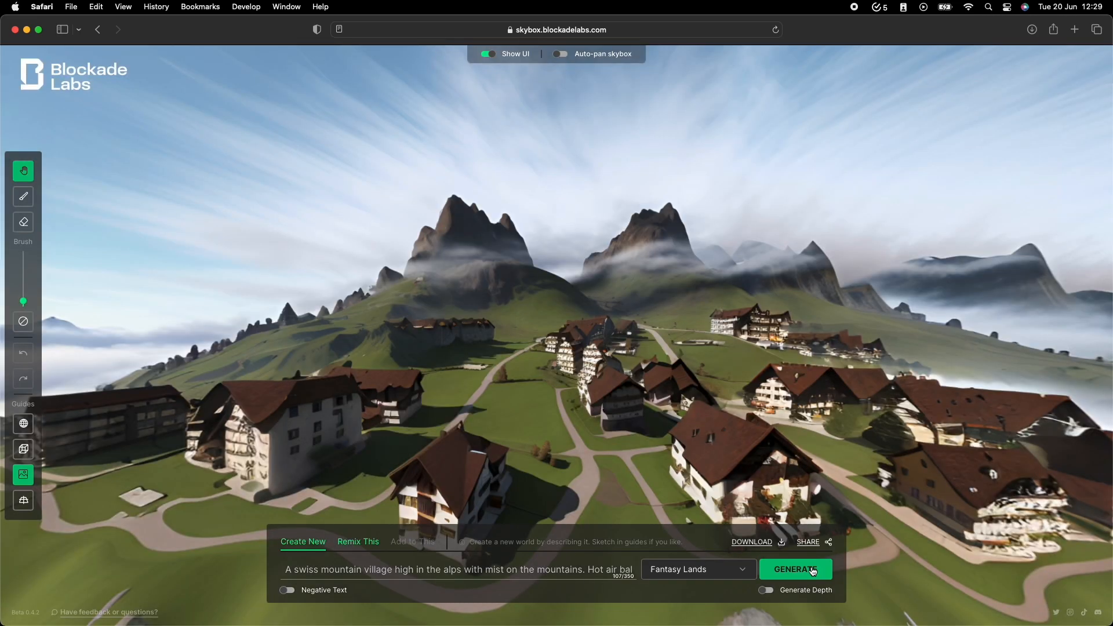
left_click_drag(154, 432, 1020, 384)
left_click_drag(807, 219, 162, 214)
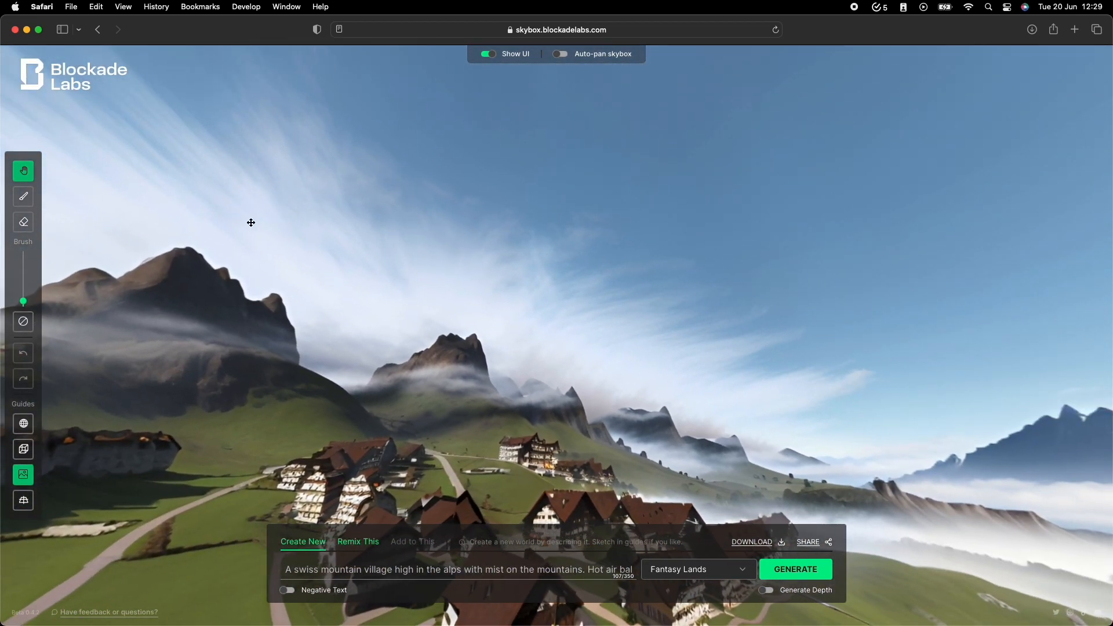
left_click_drag(788, 375, 928, 276)
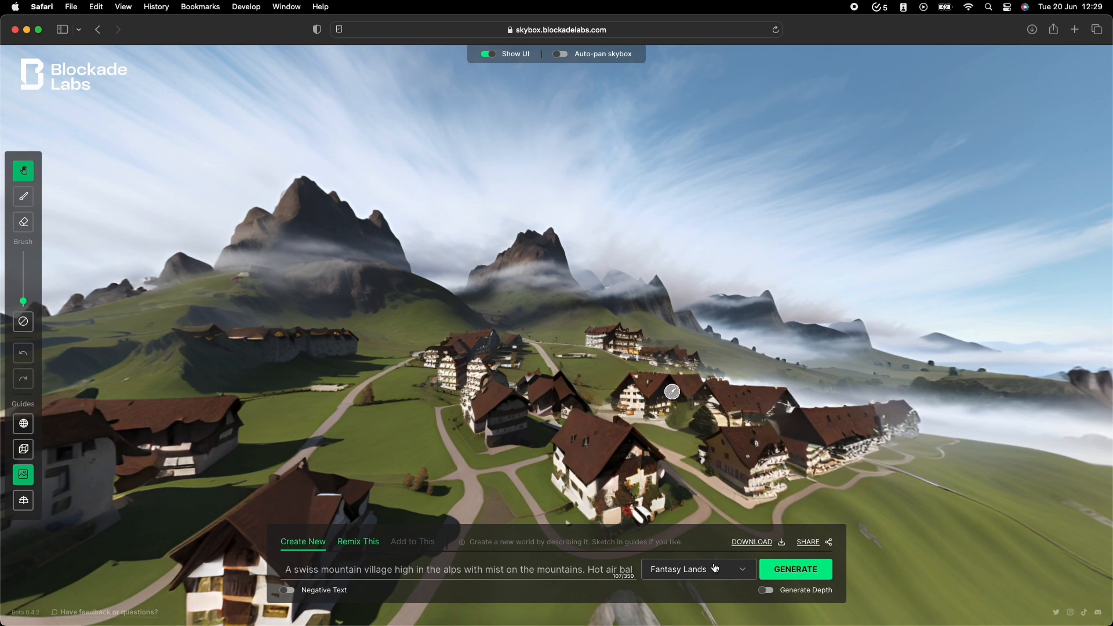
Regenerate the Swiss village skybox in the Realistic style and look around the valley and mountains.
left_click(714, 569)
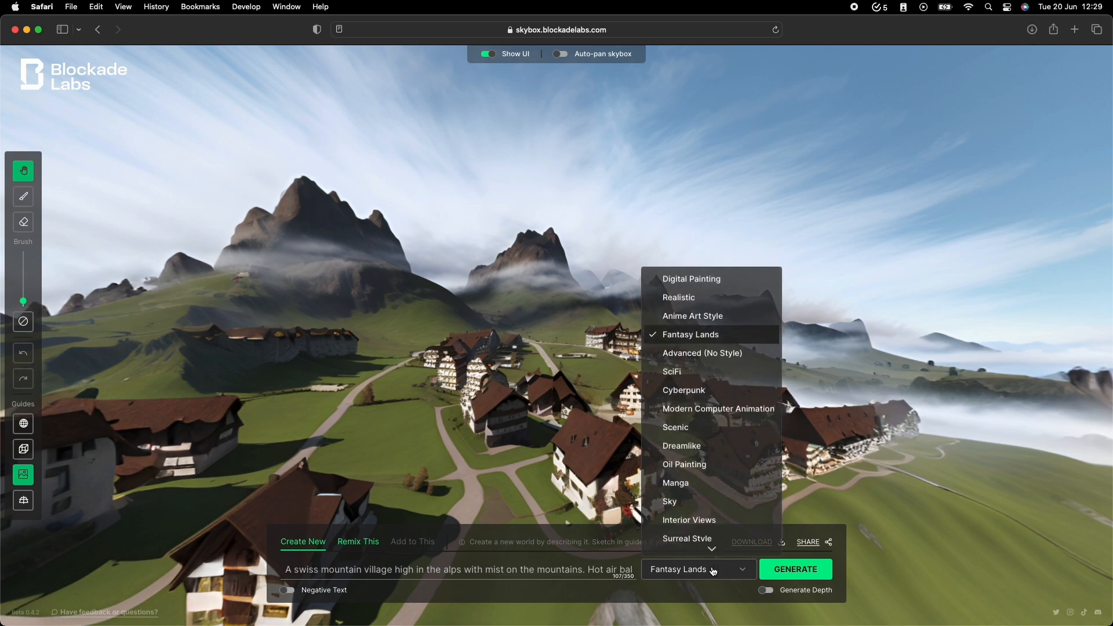
left_click(721, 298)
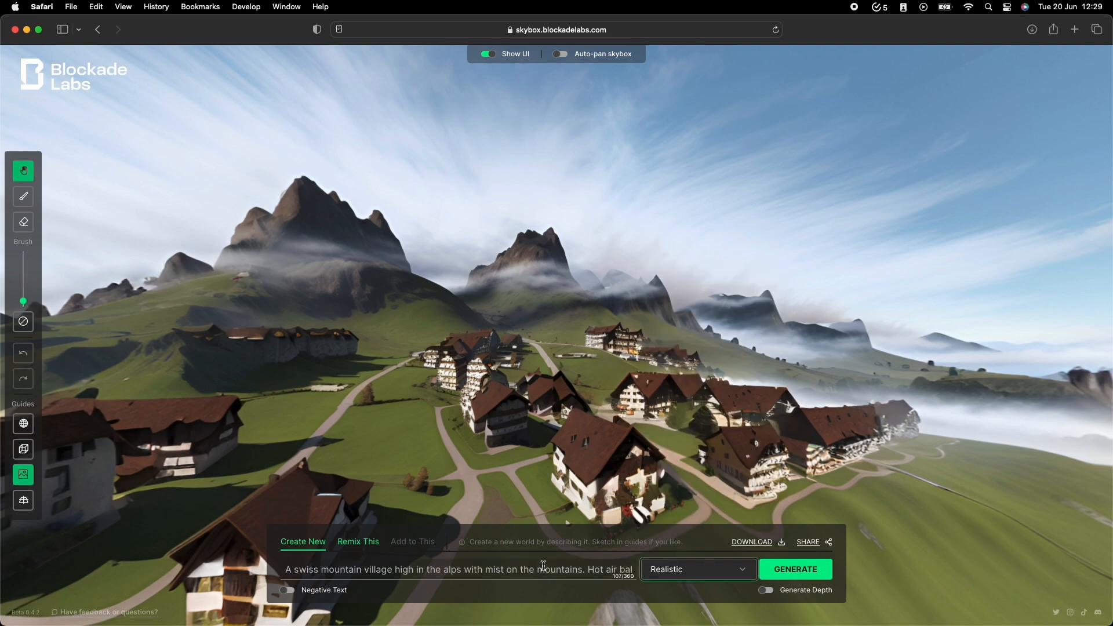
left_click(802, 571)
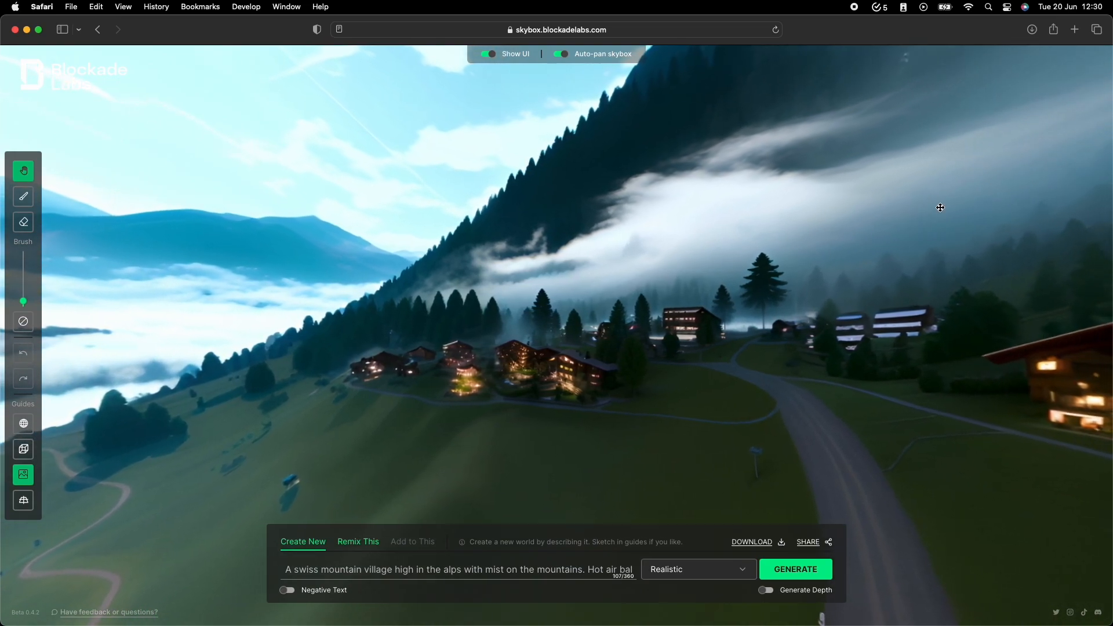
left_click_drag(939, 206, 190, 198)
left_click_drag(547, 166, 32, 364)
left_click_drag(926, 241, 656, 54)
left_click_drag(644, 318, 743, 433)
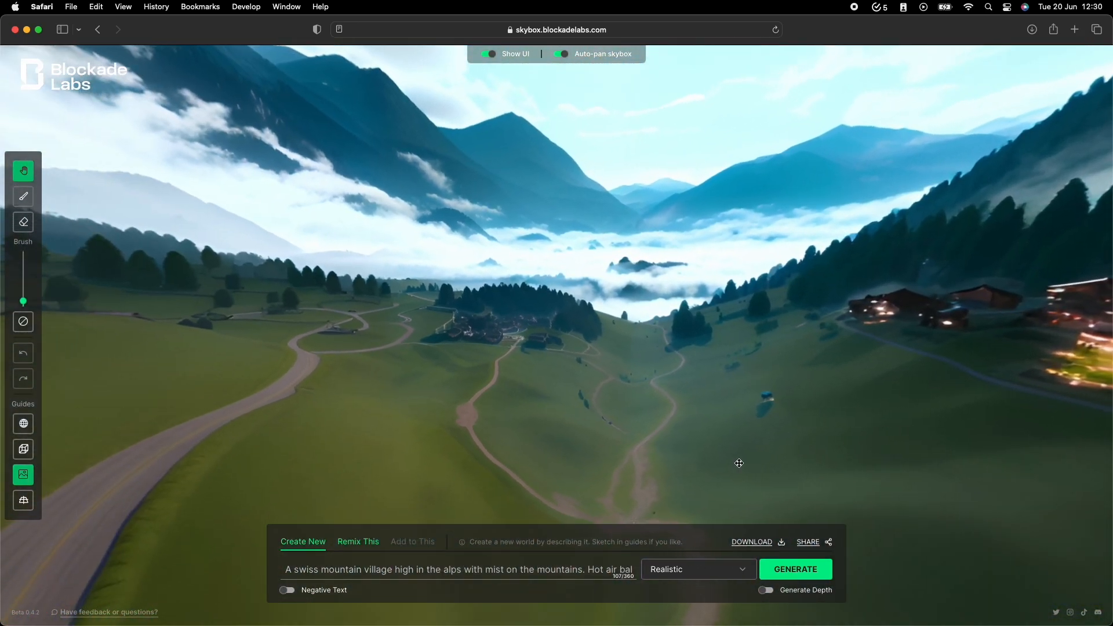
Replace the prompt with "a mega slum in a grungey city with bright lights and skyscrapers off in the distance" and generate the Realistic skybox.
type("a meg")
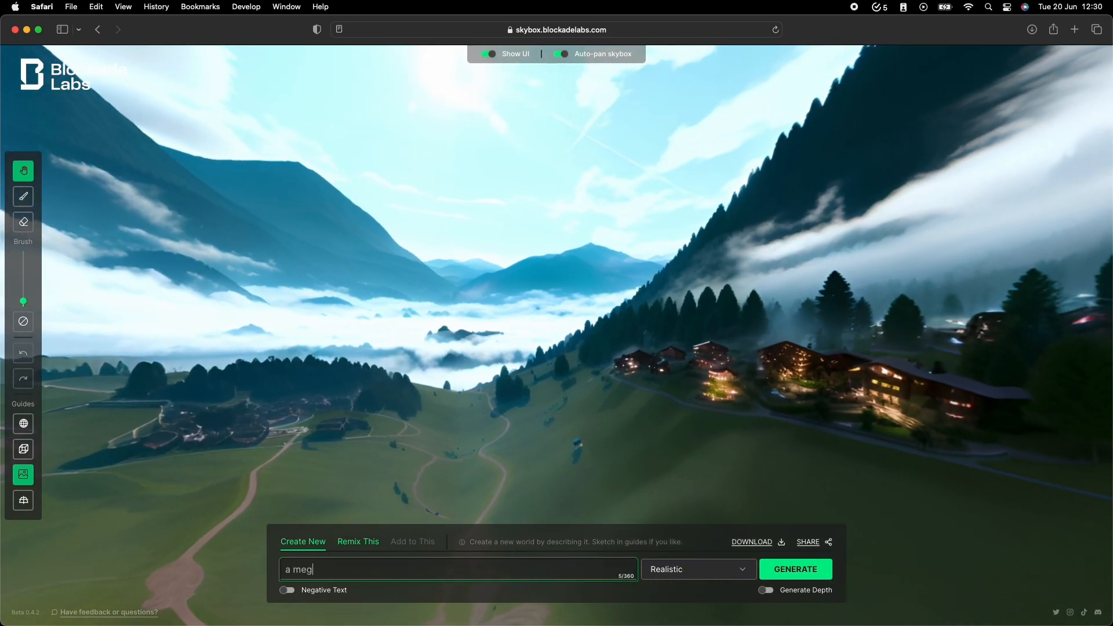
type("a slum in a ")
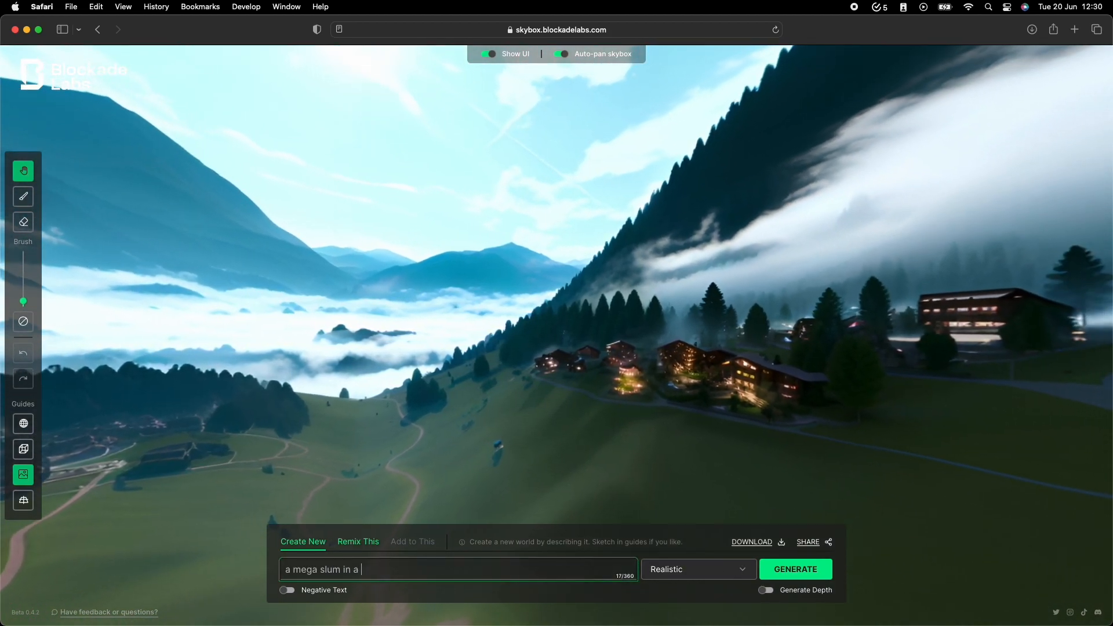
type("grungey city")
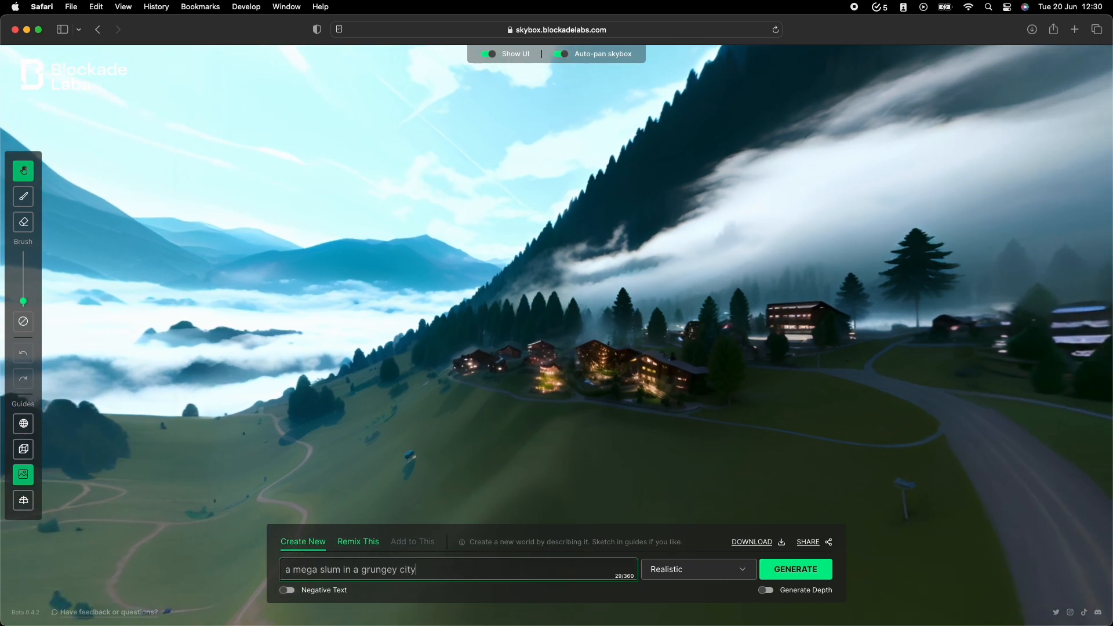
type(" with bright lights and")
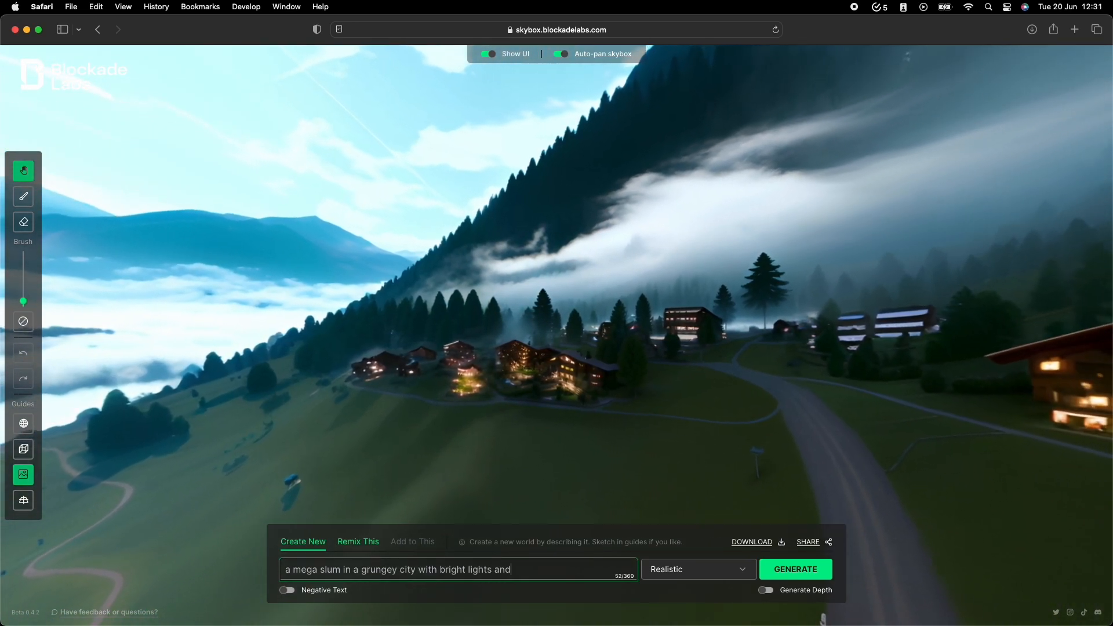
type(" skyscrapers off in the distance")
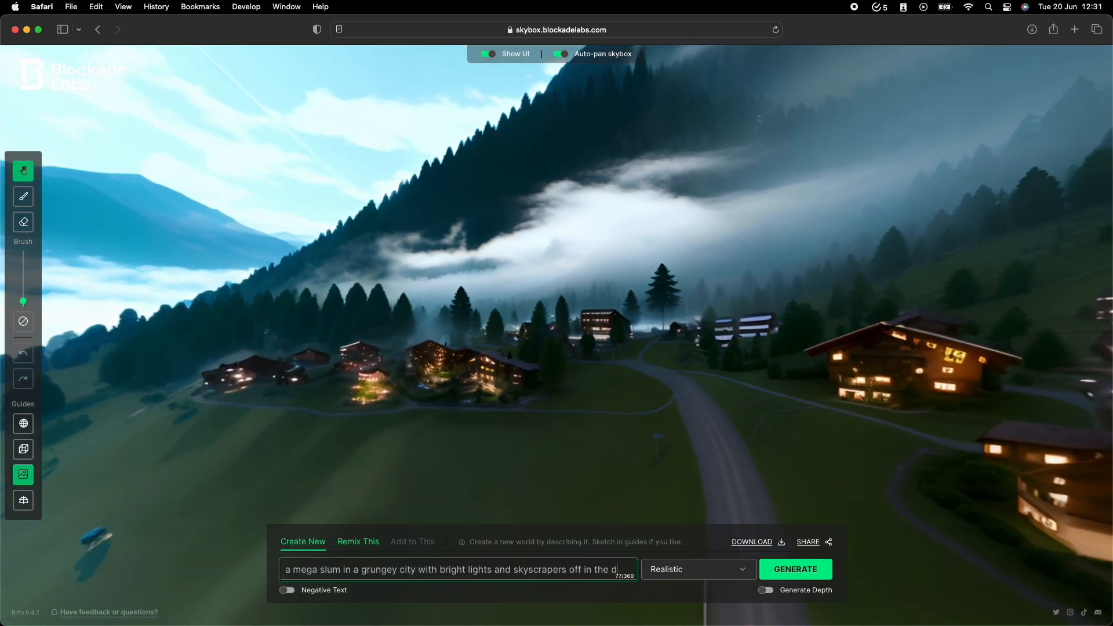
key("Return")
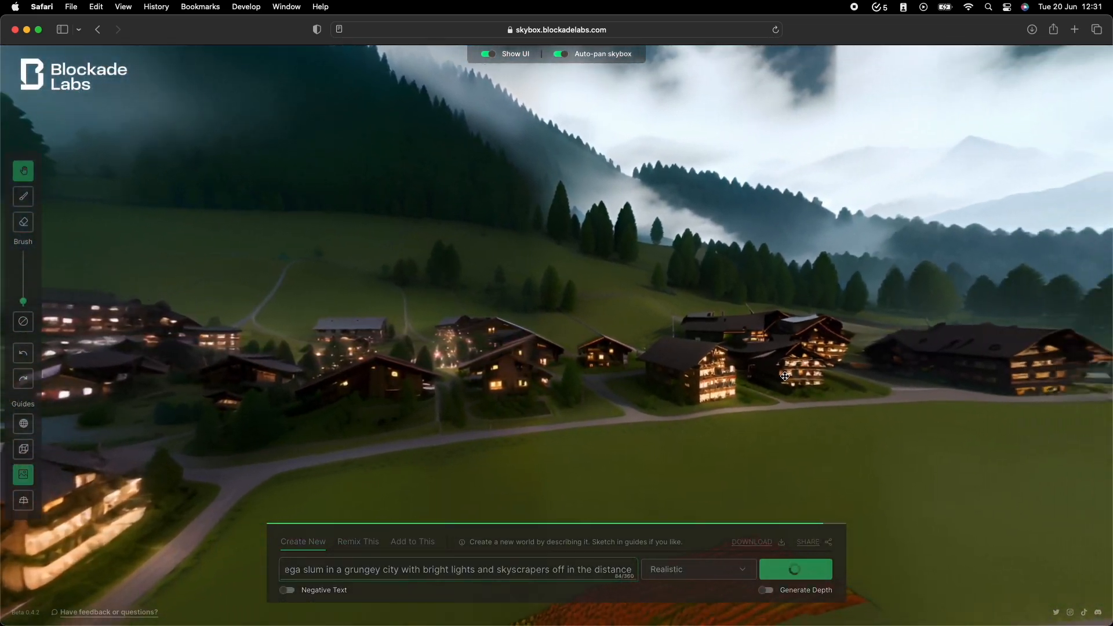
left_click_drag(773, 424, 844, 517)
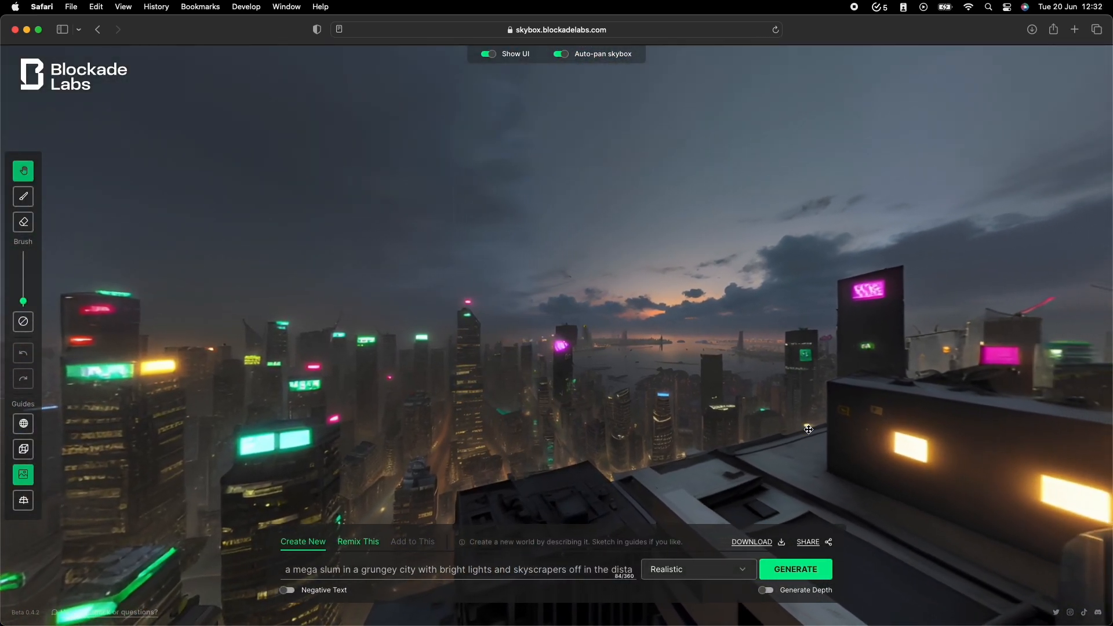
Look around the generated city skybox, viewing the rooftops, neon skyscrapers and distant horizon.
type("e")
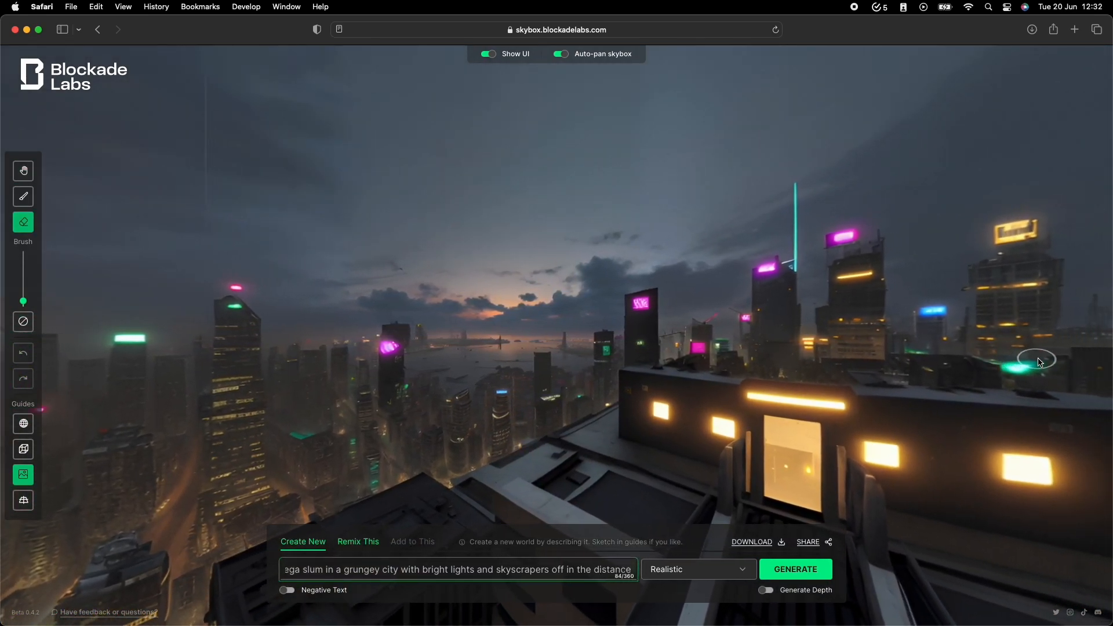
left_click(28, 173)
mouse_move(603, 400)
left_mouse_down()
mouse_move(533, 287)
mouse_move(461, 282)
mouse_move(221, 388)
mouse_move(837, 410)
left_mouse_up()
left_click_drag(110, 432, 887, 498)
left_click_drag(133, 516, 710, 529)
left_click(746, 543)
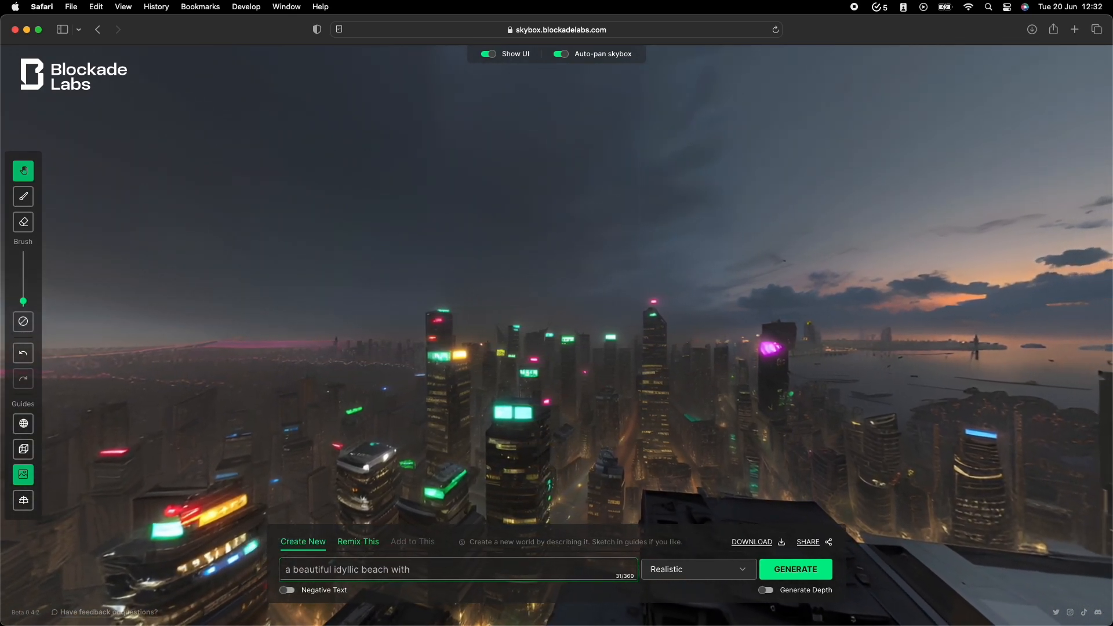
Replace the prompt with "a beautiful idyllic beach with turtles and palm trees and dolphins swimming in the sea".
type("e")
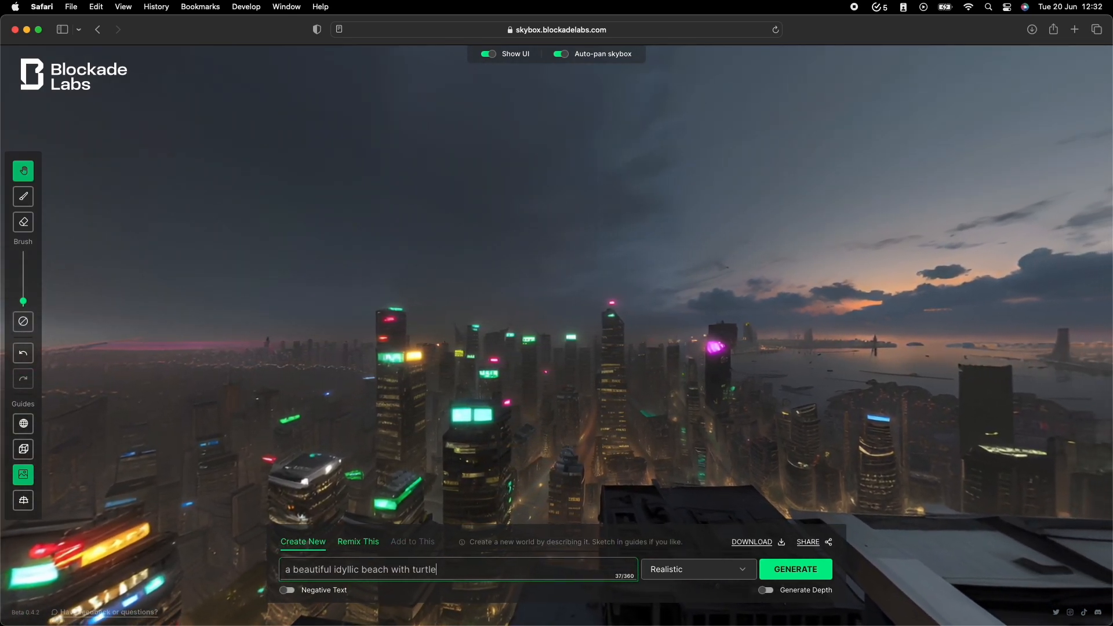
type("s and palm t")
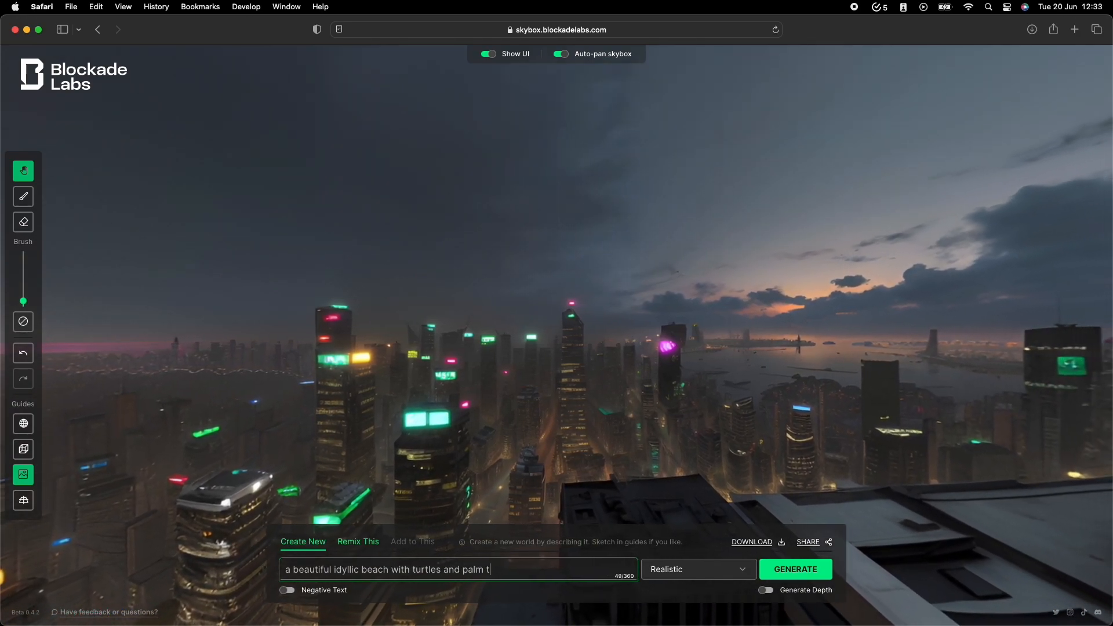
type("rees and ")
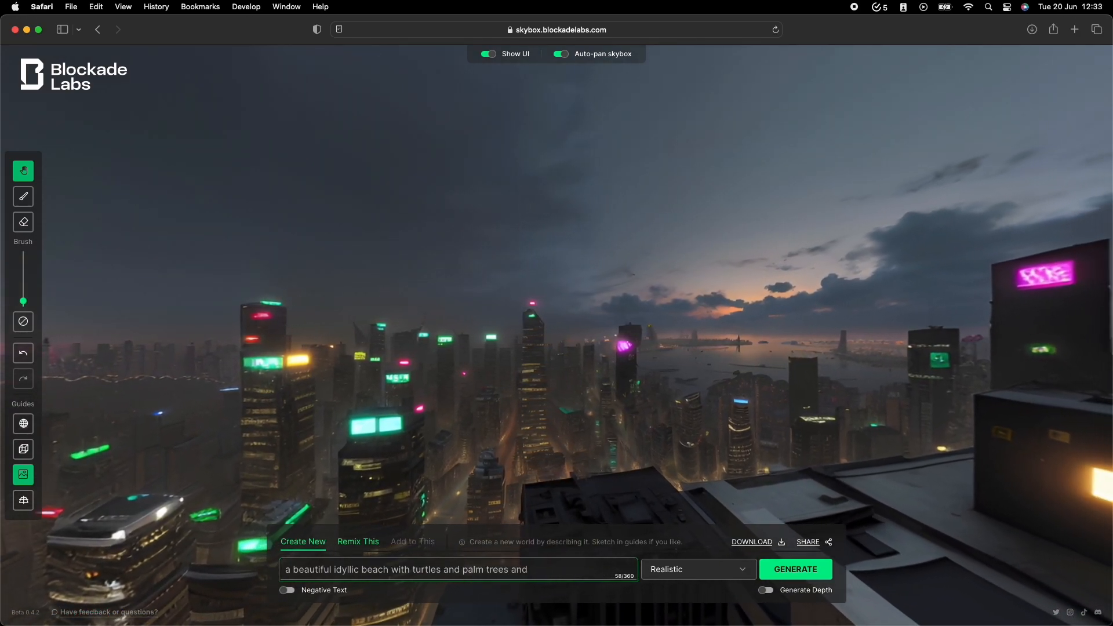
type("dolphins")
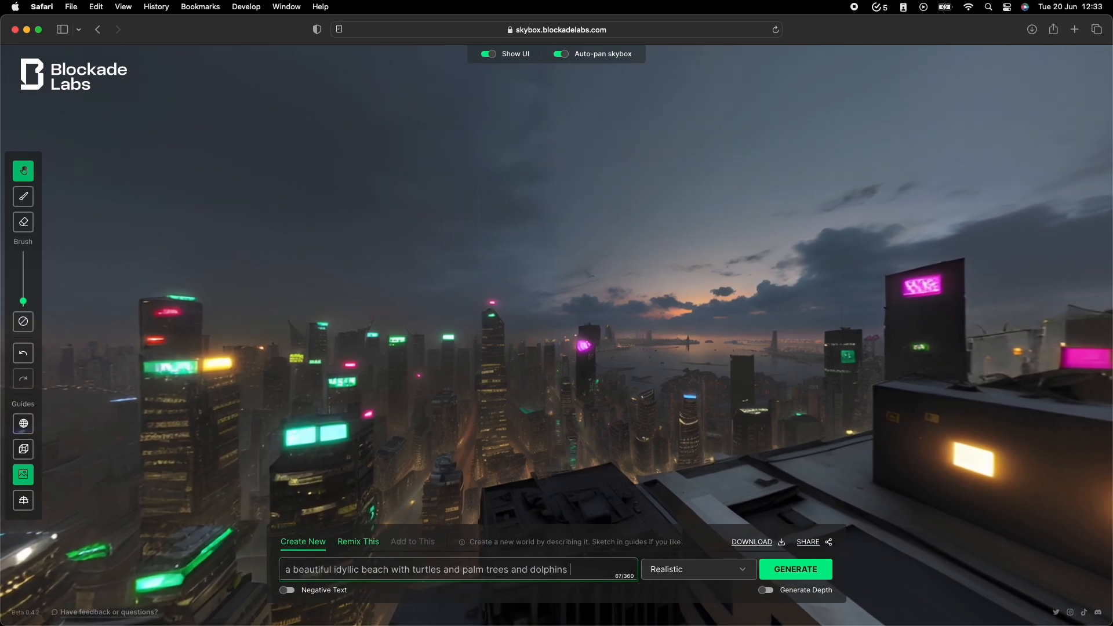
type(" swimming in the sea")
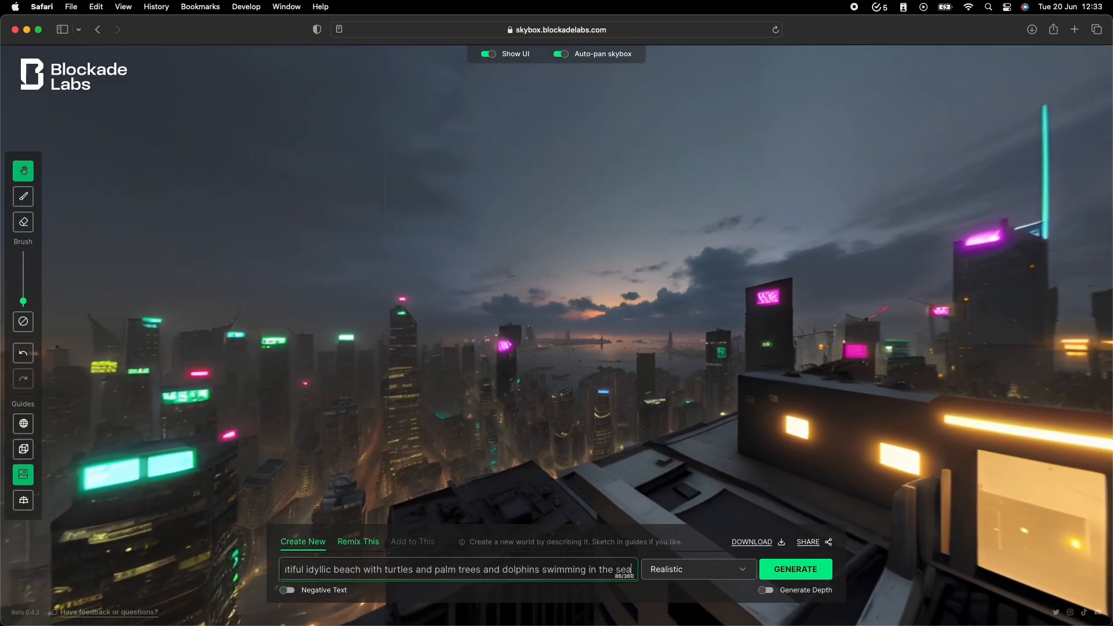
Generate the beach skybox in the Anime Art Style and look around the scene.
left_click(720, 571)
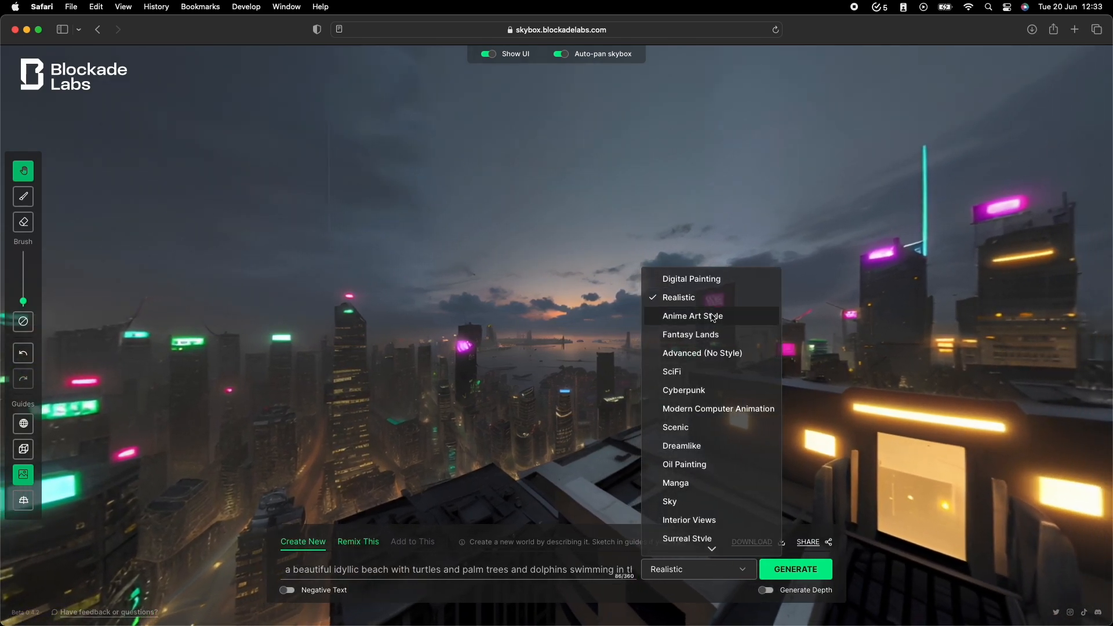
left_click(713, 317)
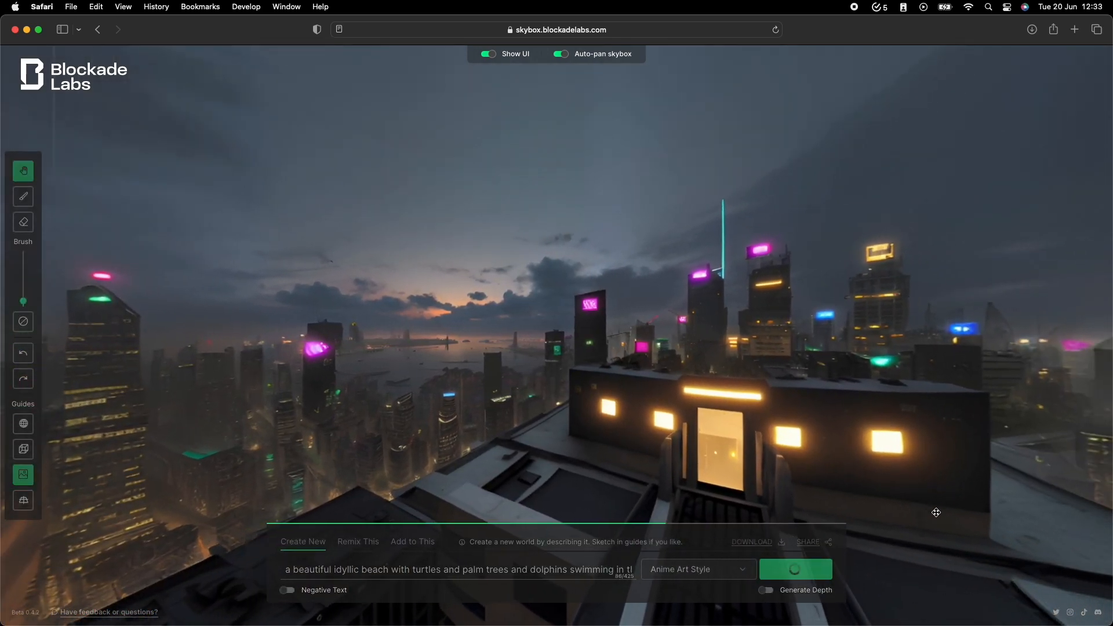
left_click(786, 566)
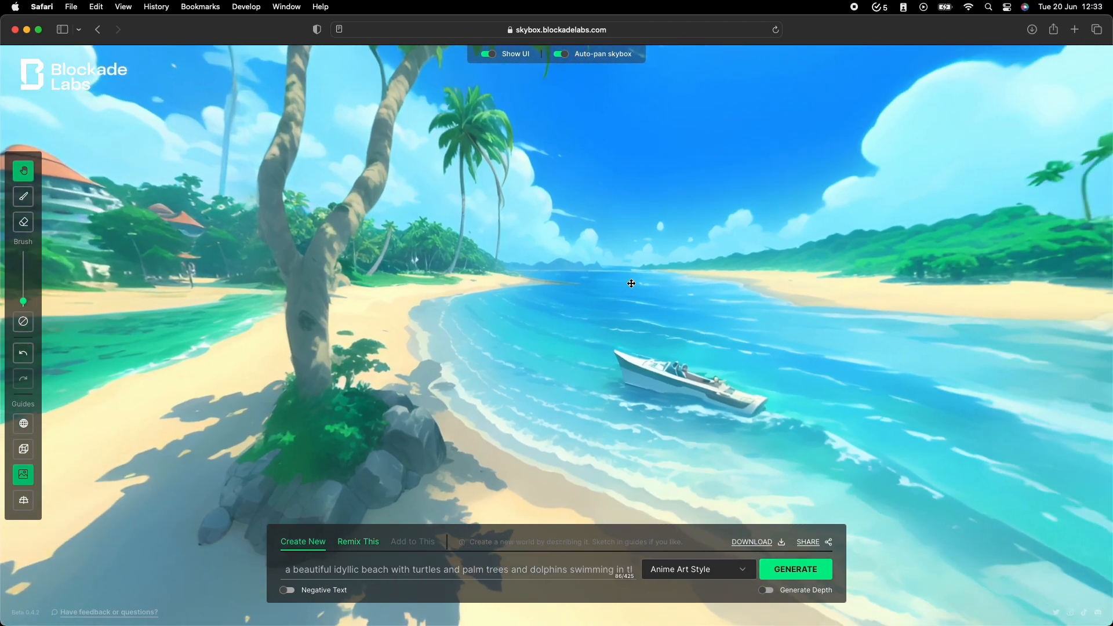
left_click_drag(861, 329, 499, 348)
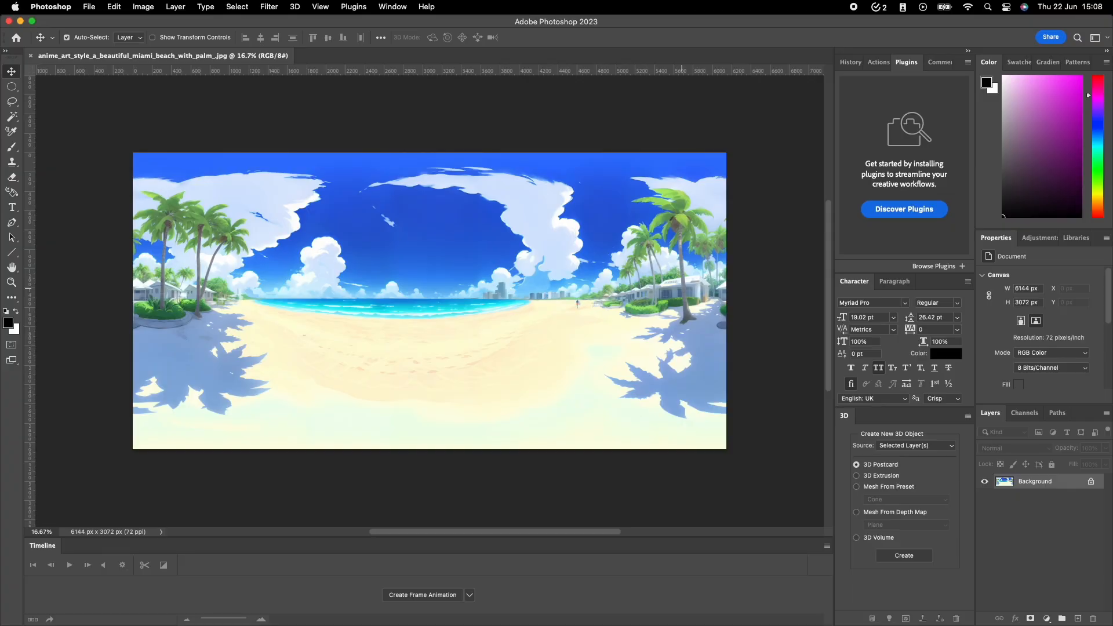
In Photoshop, reduce the Miami beach image's canvas to 3072 × 1536 pixels anchored at the top-left corner, accepting the clipping.
key("super+alt+c")
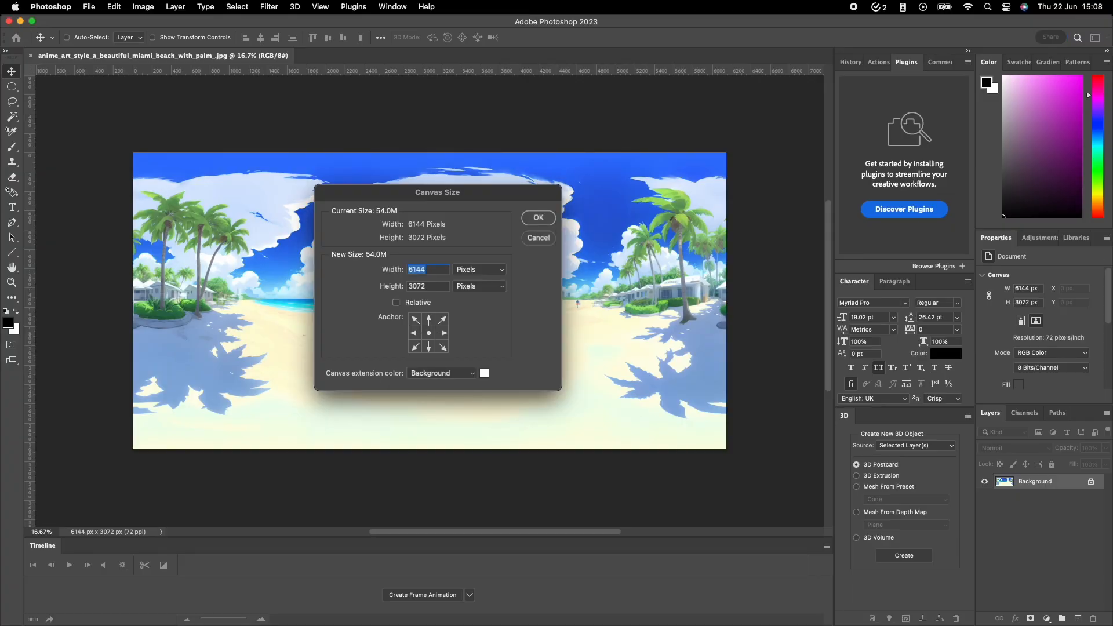
type("3072")
key("Tab")
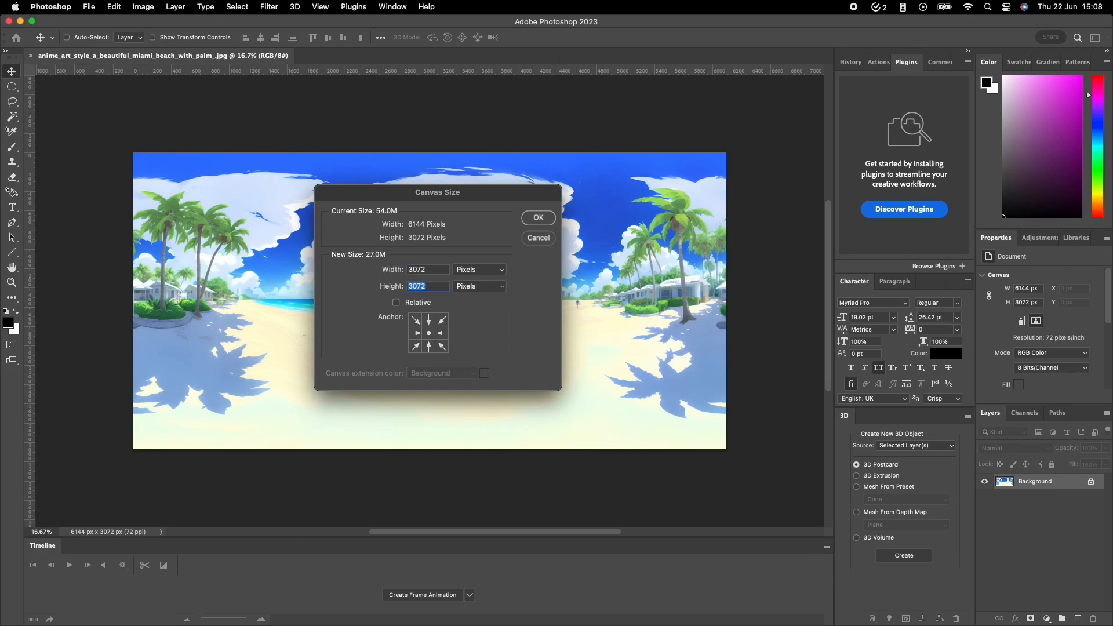
type("1536")
left_click(414, 325)
left_click(526, 217)
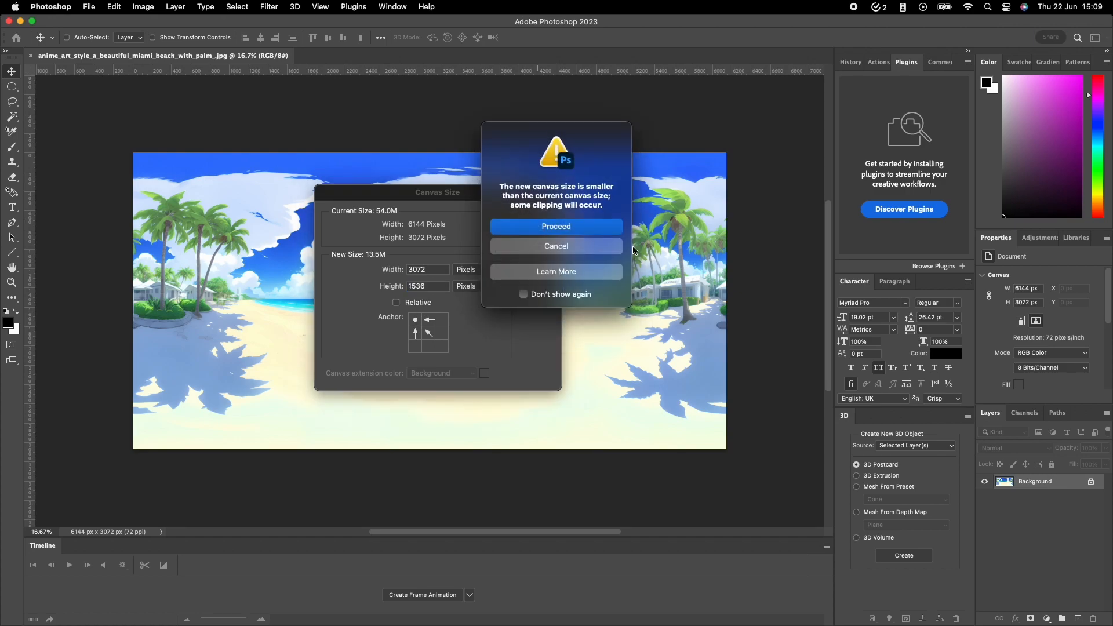
left_click(577, 231)
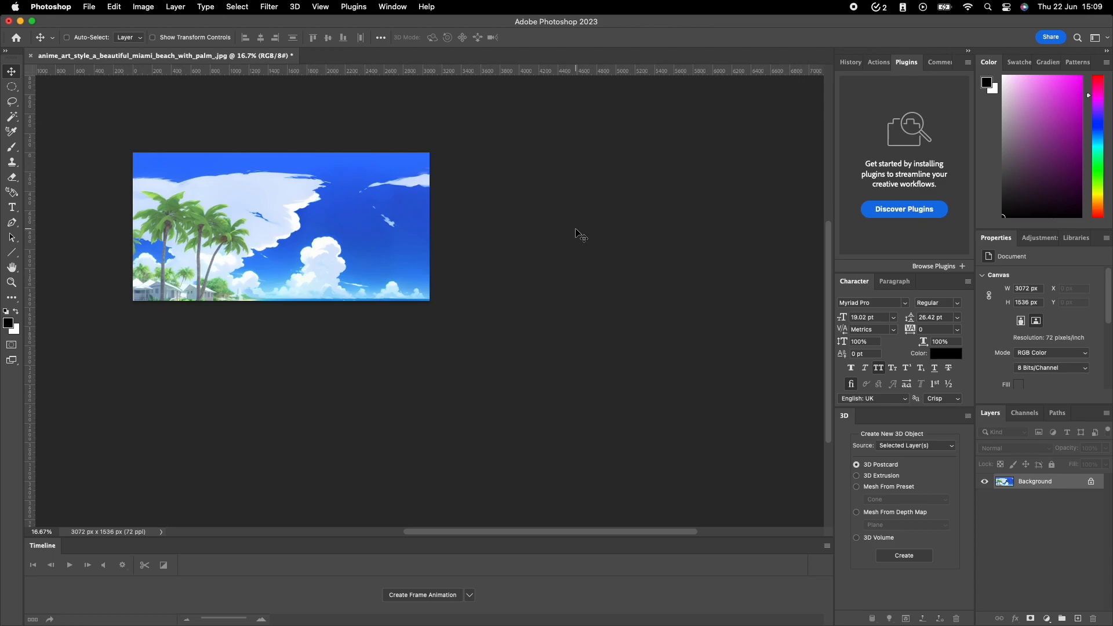
Save the cropped quadrant as a JPEG in Downloads, named anime_art_style_a_beautiful_miami_beach_with_palm_topleft.jpg.
key("super+shift+s")
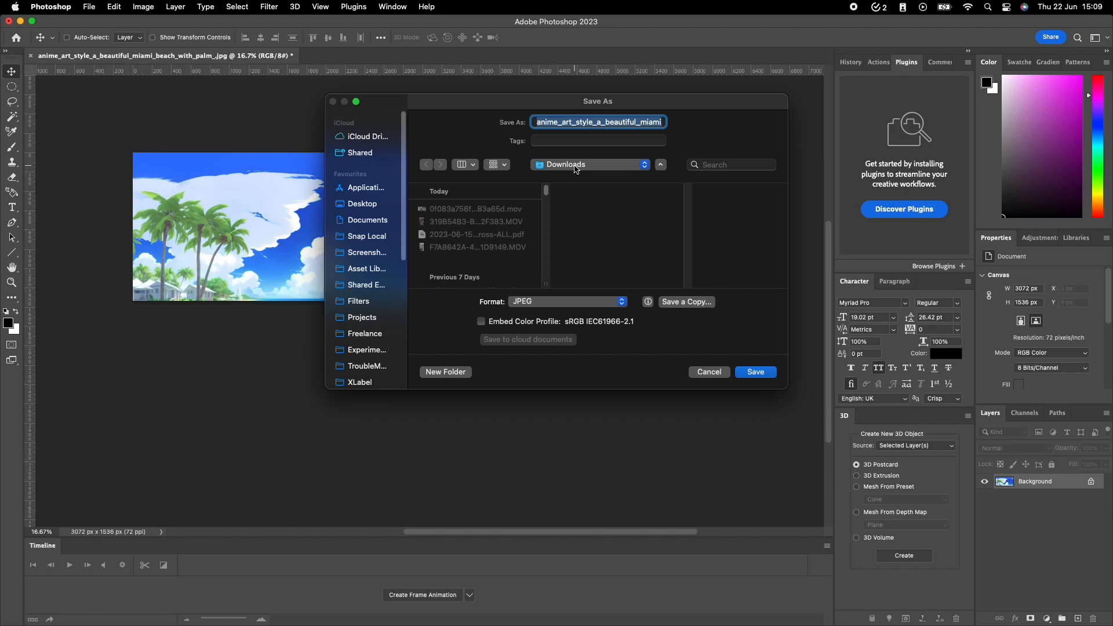
key("Right")
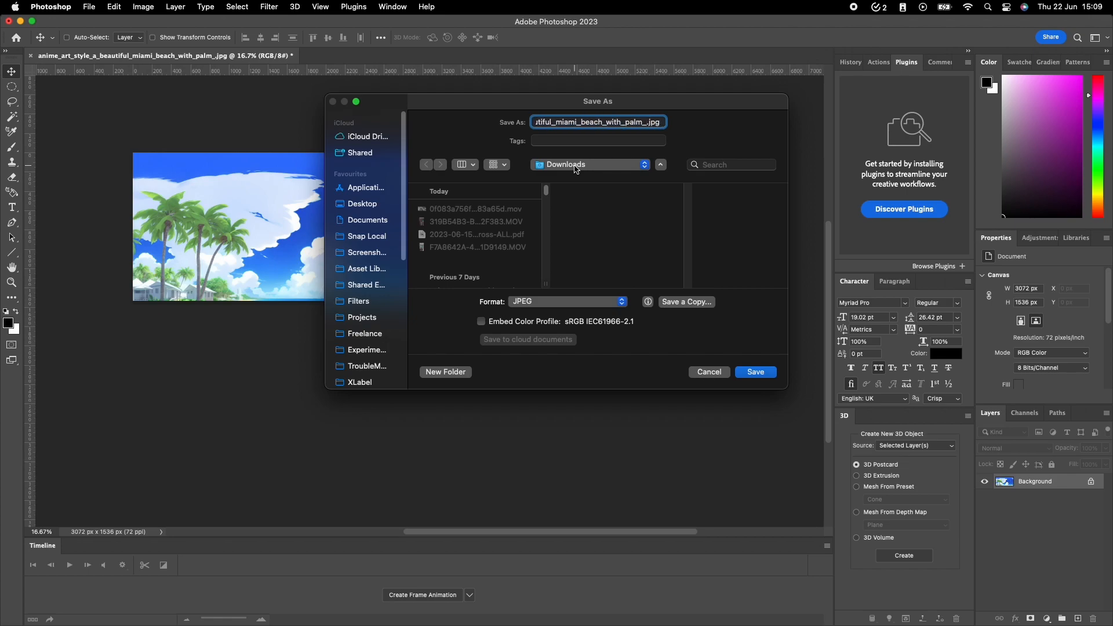
type("topleft")
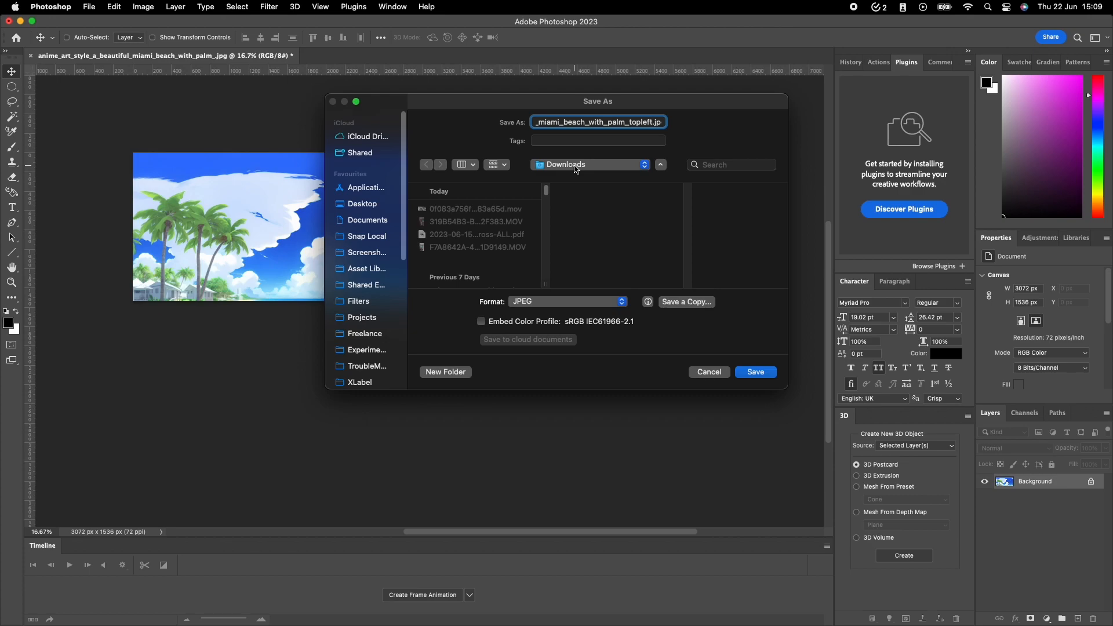
key("Return")
key("Return")
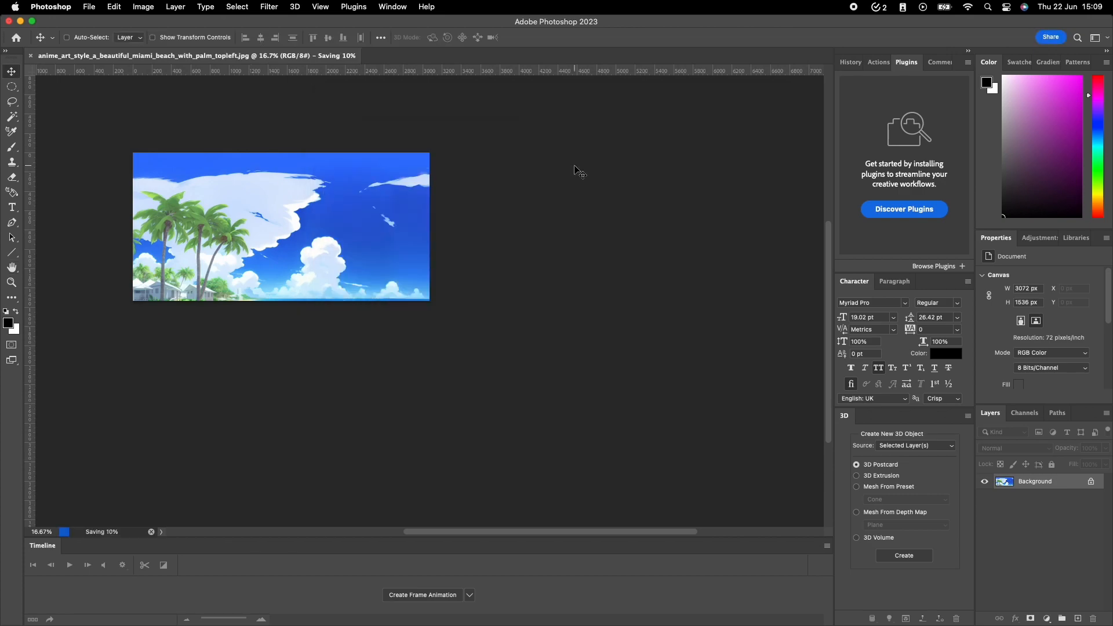
Restore the full image and reduce its canvas to 3072 × 1536 pixels anchored at the top-right corner.
key("alt+super+c")
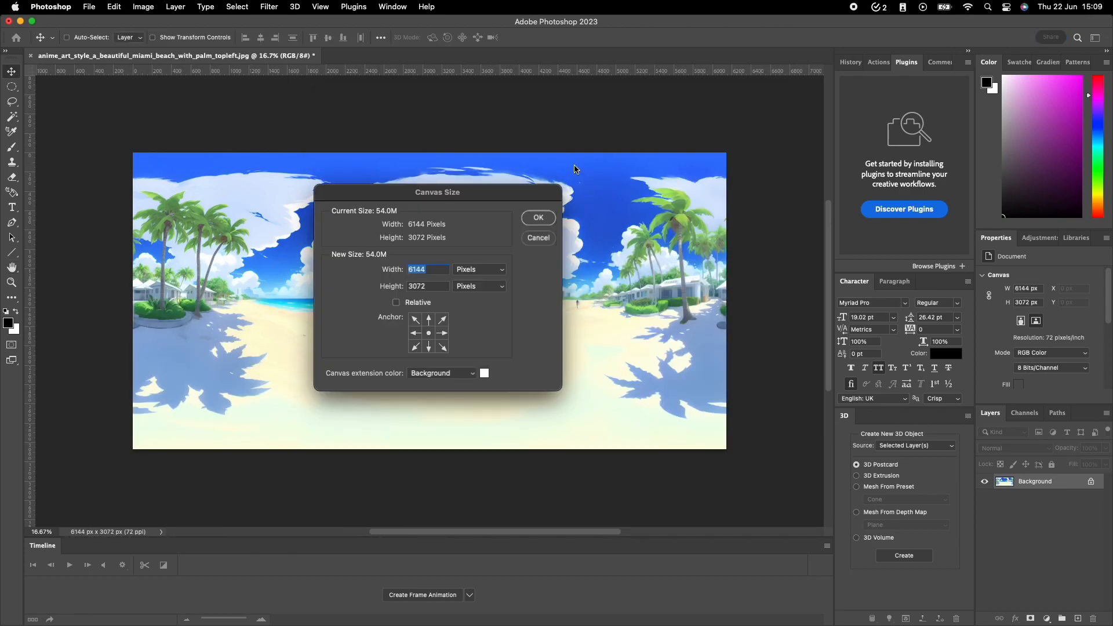
type("3072")
key("Tab")
type("1536")
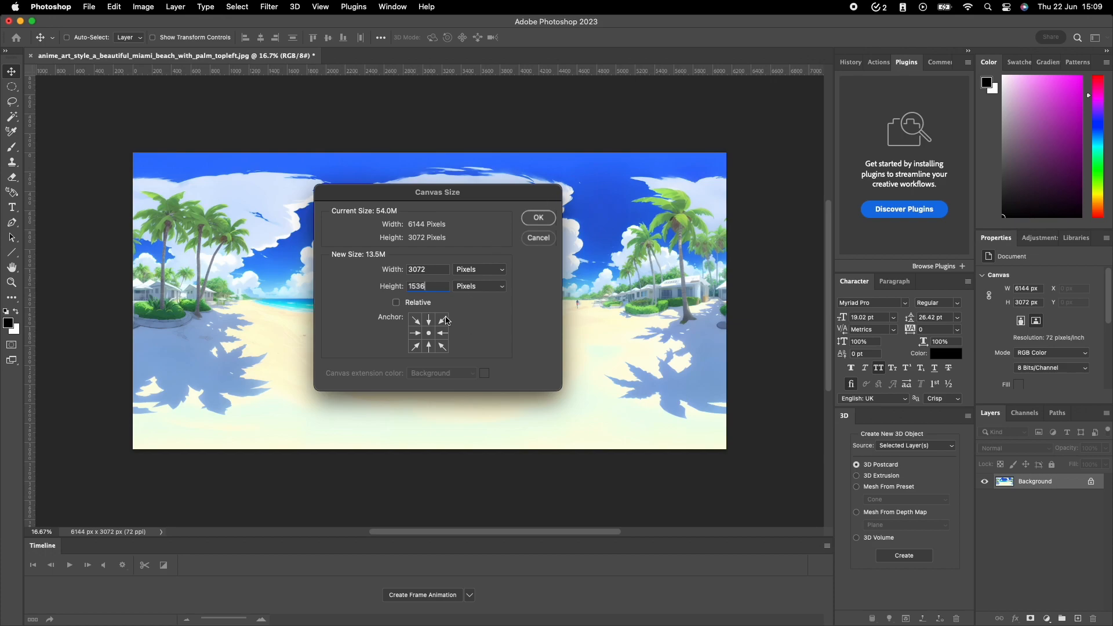
left_click(443, 323)
left_click(537, 218)
left_click(538, 226)
Save the top-right quadrant as anime_art_style_a_beautiful_miami_beach_with_palm_topright.jpg at JPEG quality 12.
key("super+shift+s")
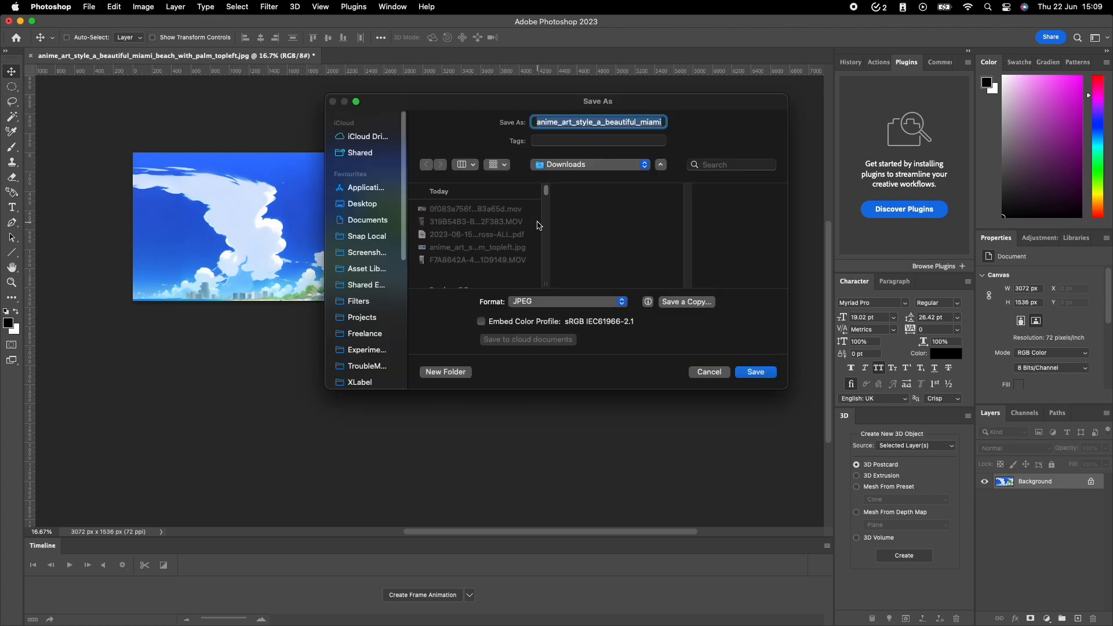
key("Right")
key("BackSpace")
key("BackSpace")
key("BackSpace")
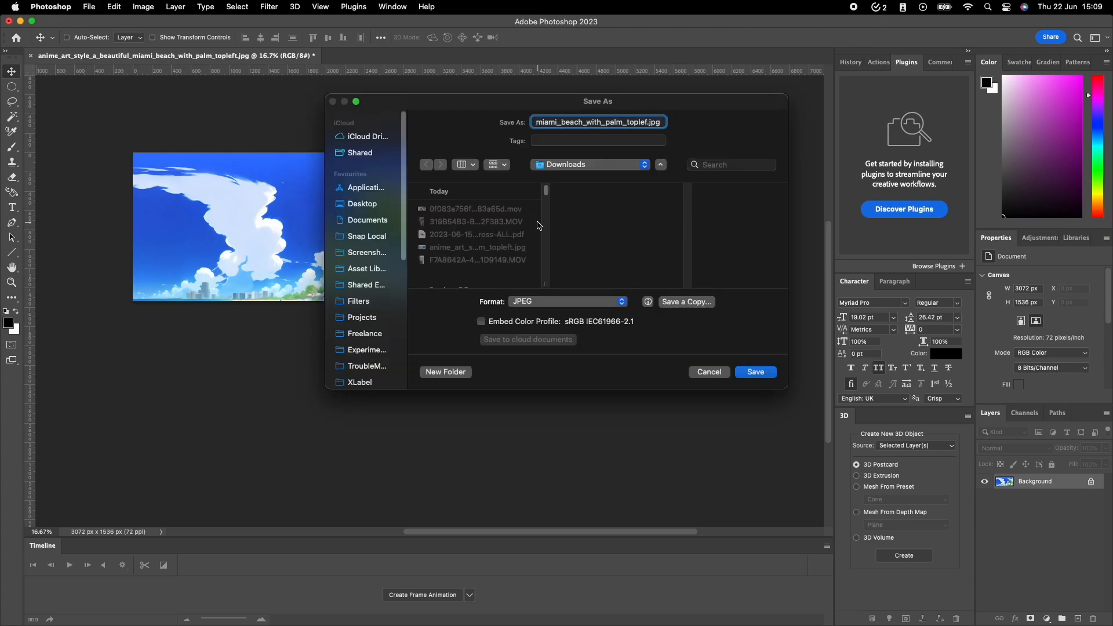
key("BackSpace")
type("right")
key("Return")
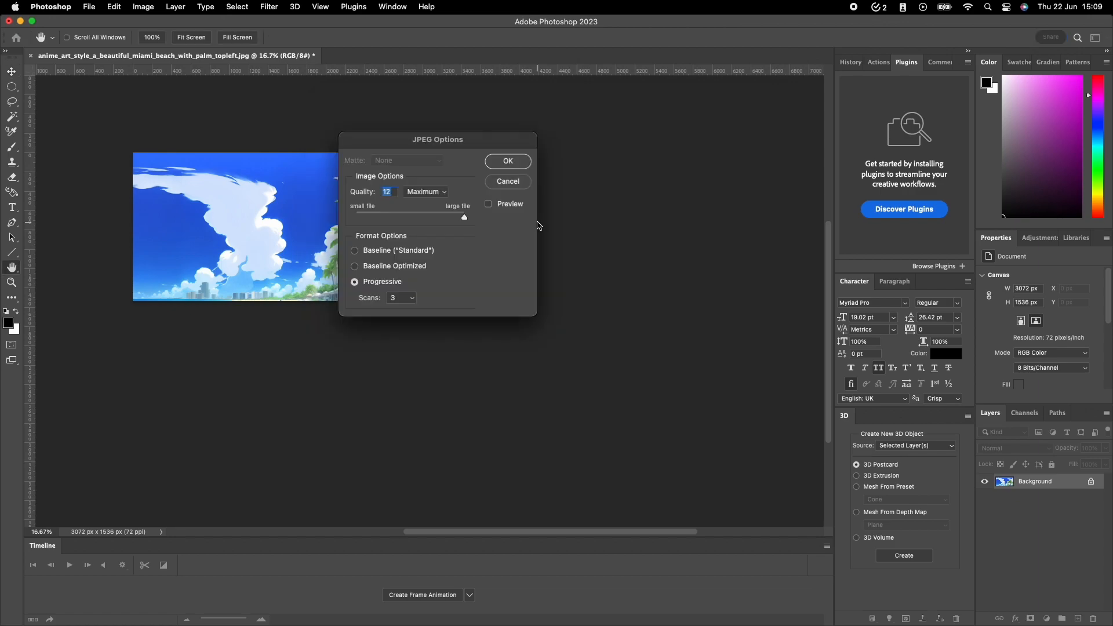
key("Return")
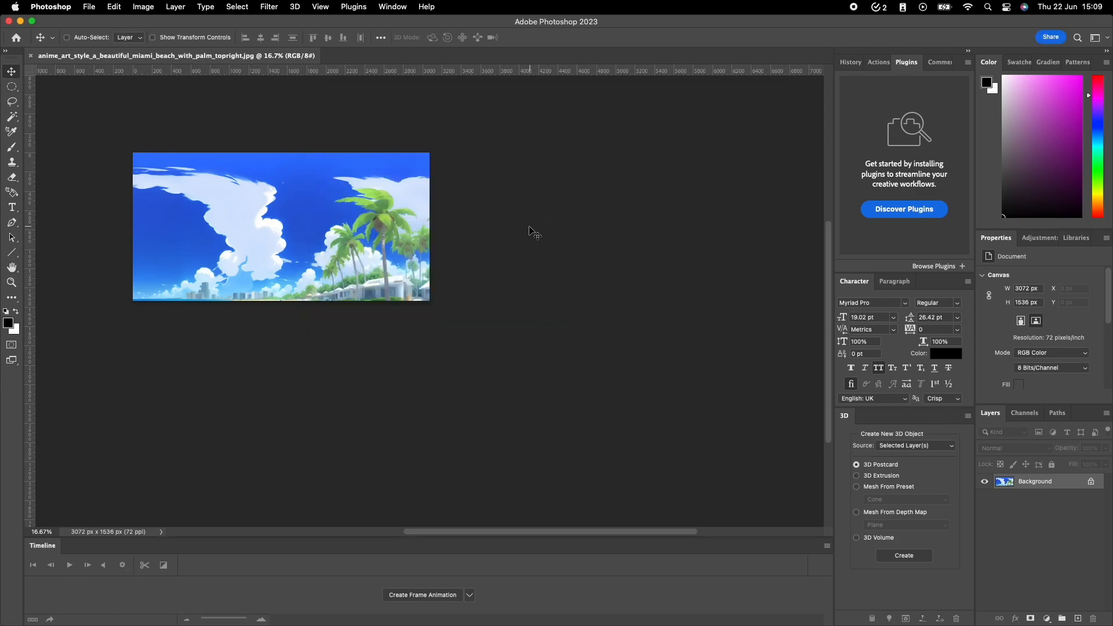
Undo the last crop and reduce the canvas to 3072 × 1536 pixels anchored at the bottom-left corner.
key("super+z")
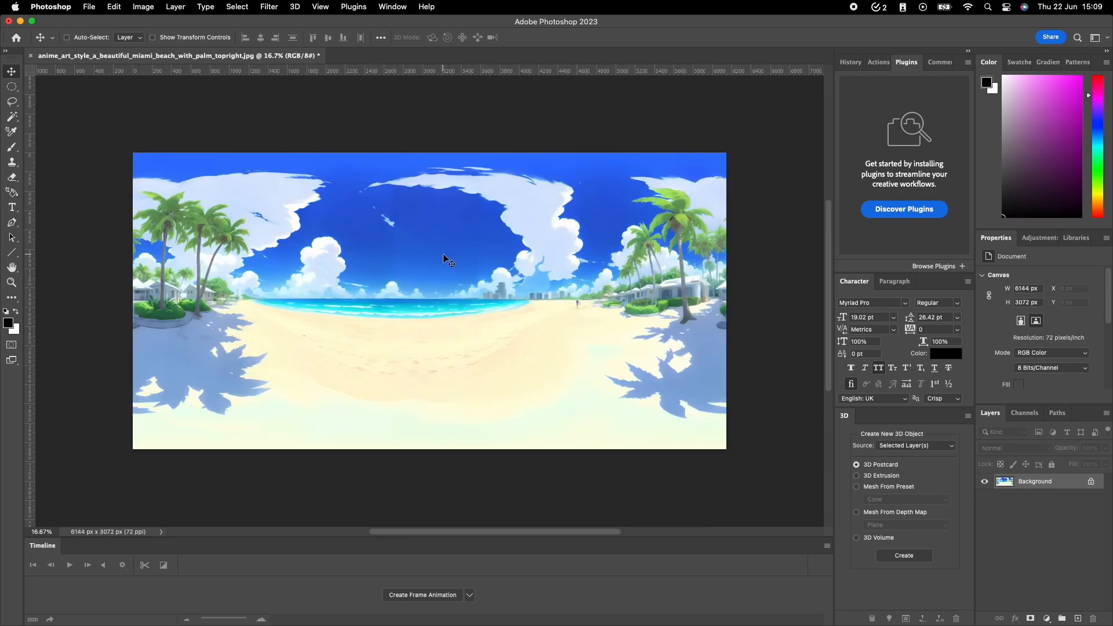
key("super+alt+c")
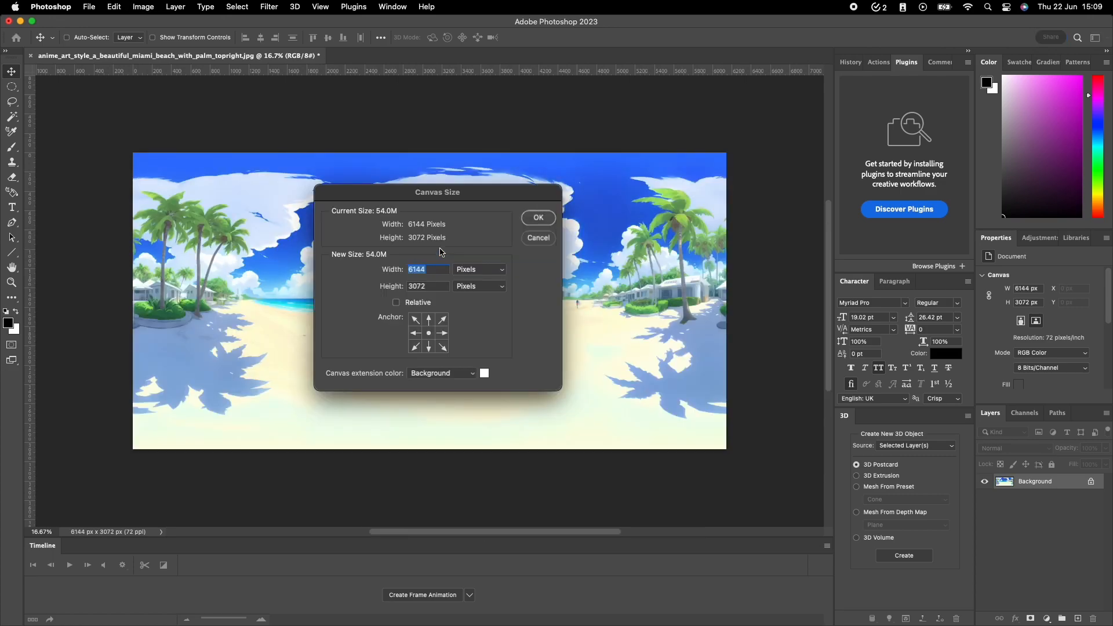
type("3072")
key("Tab")
type("16")
key("BackSpace")
type("536")
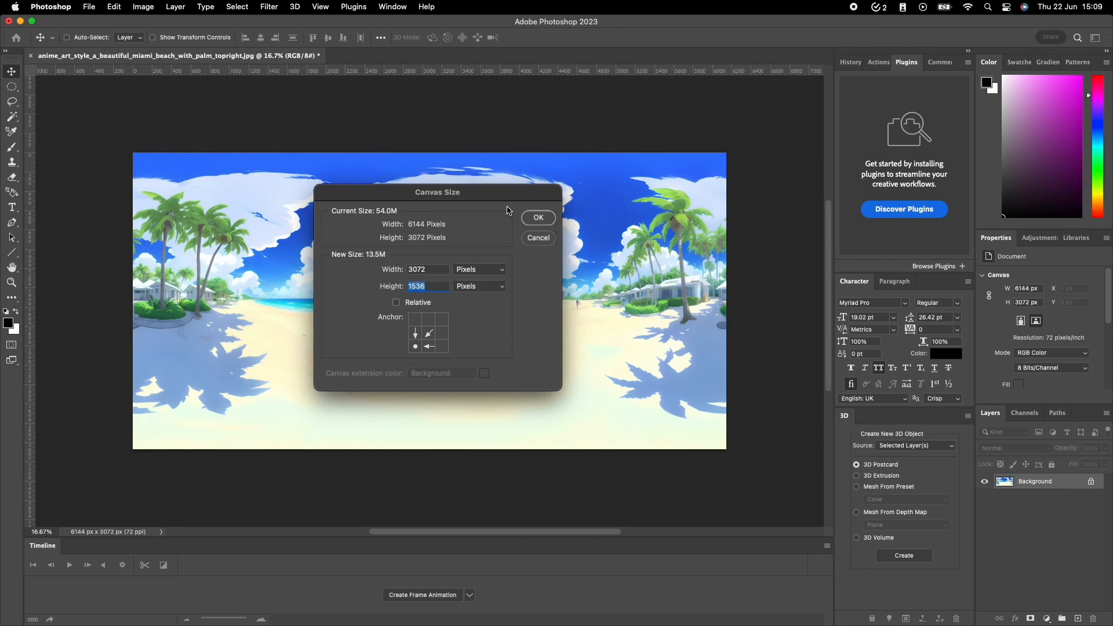
left_click(538, 217)
left_click(548, 223)
Save the bottom-left quadrant as a JPEG with the file name ending in "bottomleft", and undo the canvas crop.
key("super+shift+s")
key("Right")
key("BackSpace")
key("BackSpace")
key("BackSpace")
key("BackSpace")
key("BackSpace")
key("BackSpace")
key("BackSpace")
key("BackSpace")
type("bottomleft")
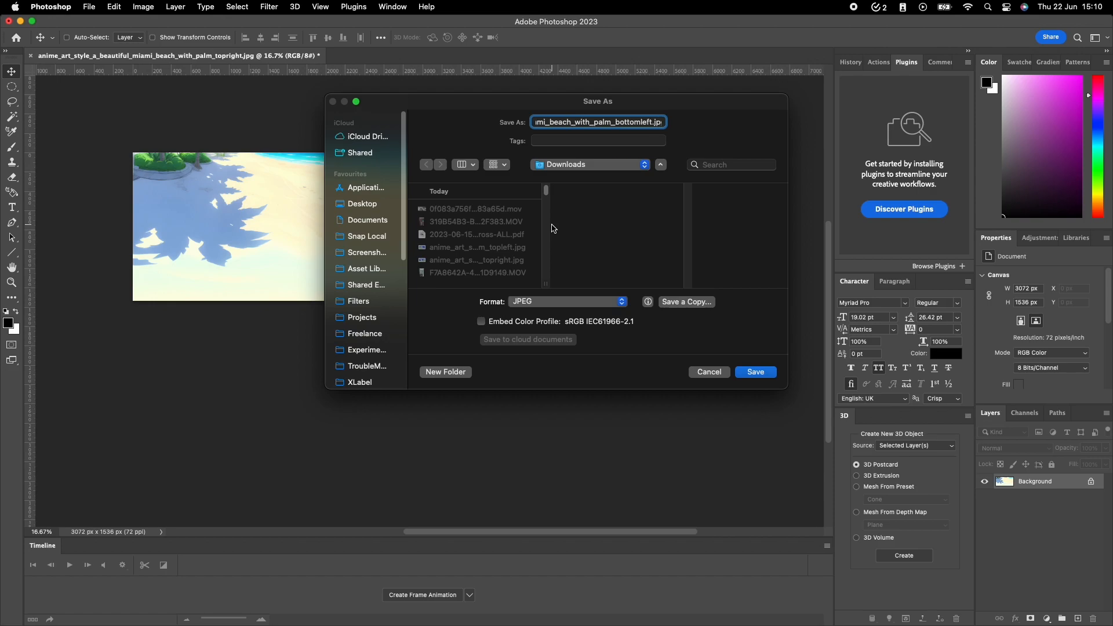
key("Return")
key("super+z")
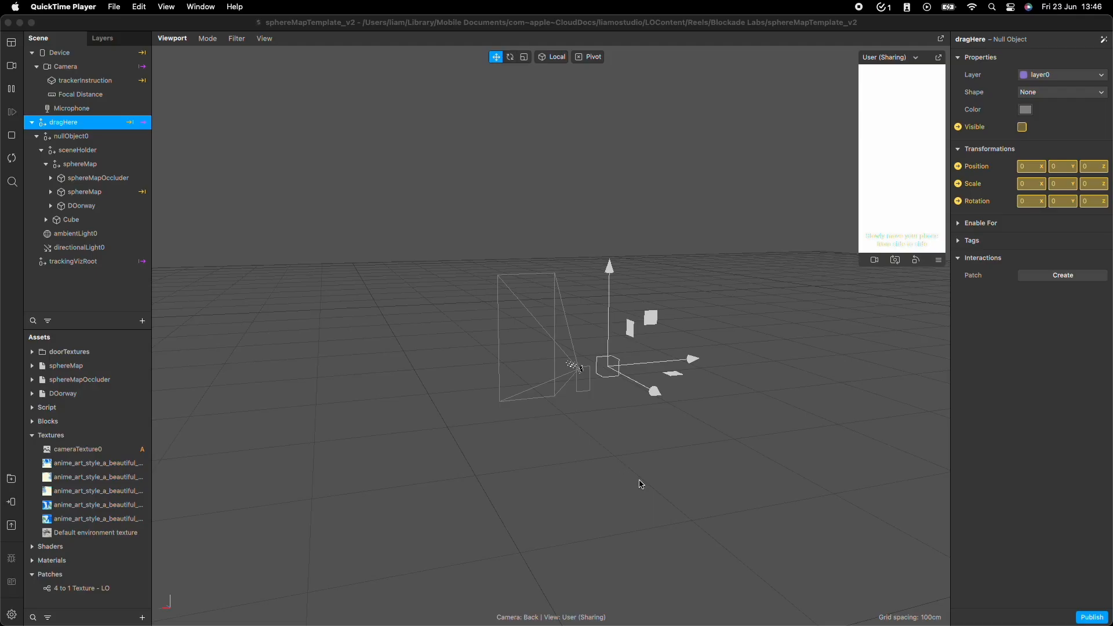
Switch to the sphereMapTemplate_v2 project in Meta Spark Studio and select the Sphere mesh inside the sphereMap object.
left_click(375, 23)
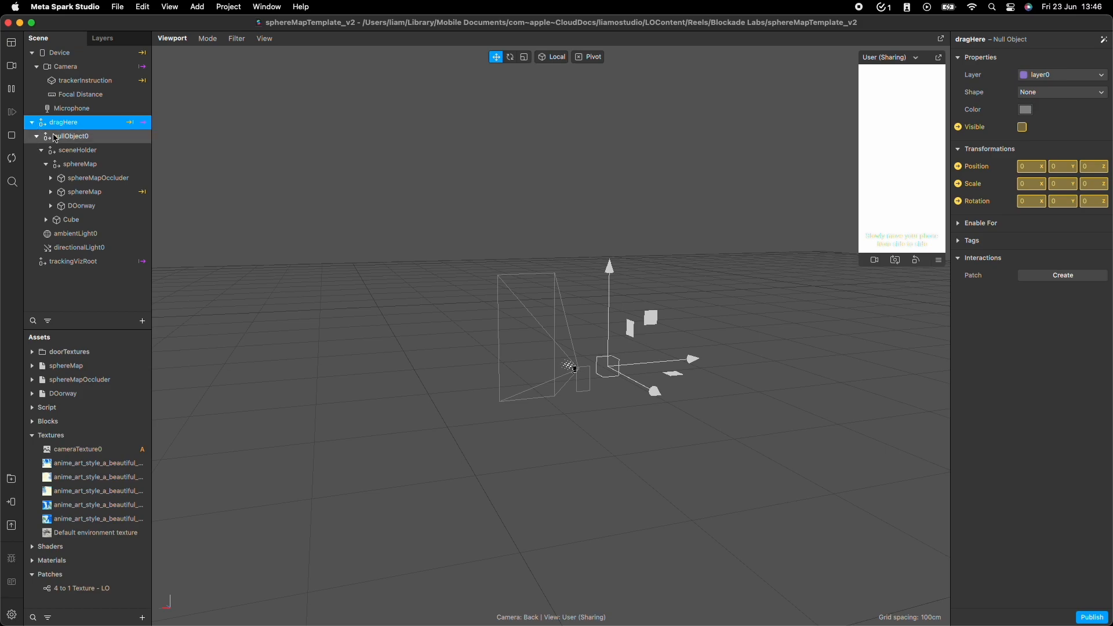
left_click(86, 139)
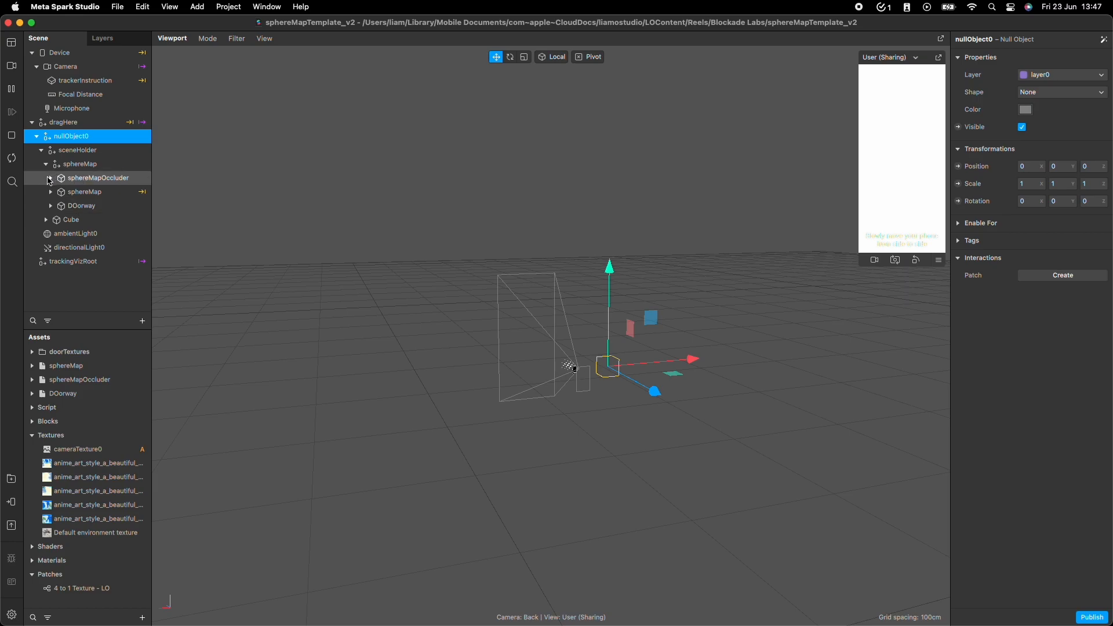
left_click(51, 191)
left_click(68, 206)
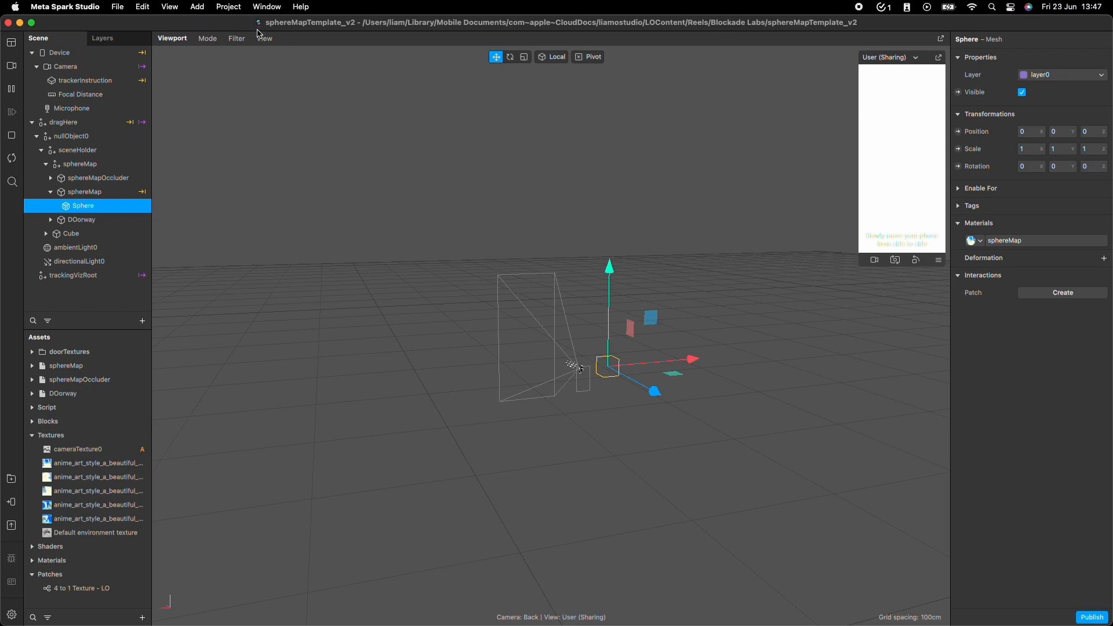
Show the Patch Editor and enlarge it so it takes up more of the workspace below the viewport.
left_click(267, 7)
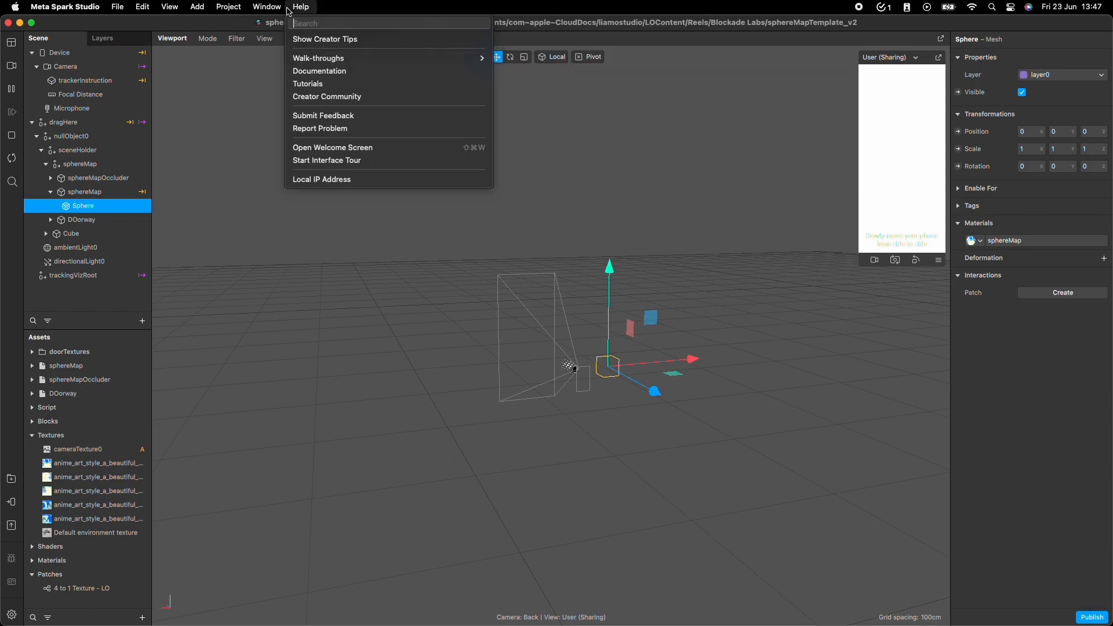
mouse_move(170, 7)
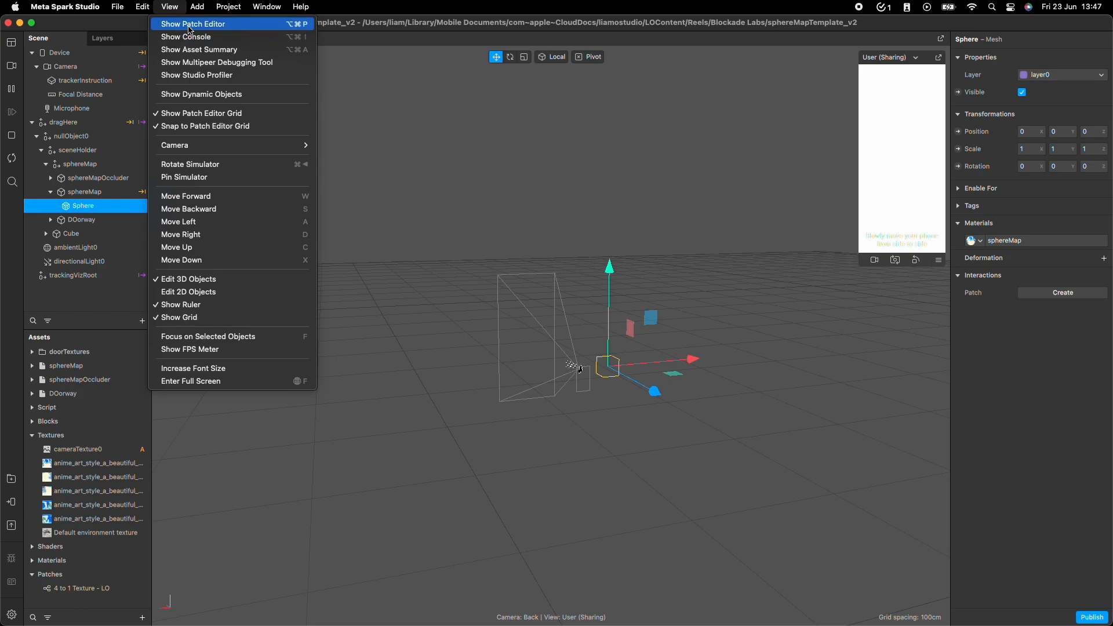
left_click(191, 24)
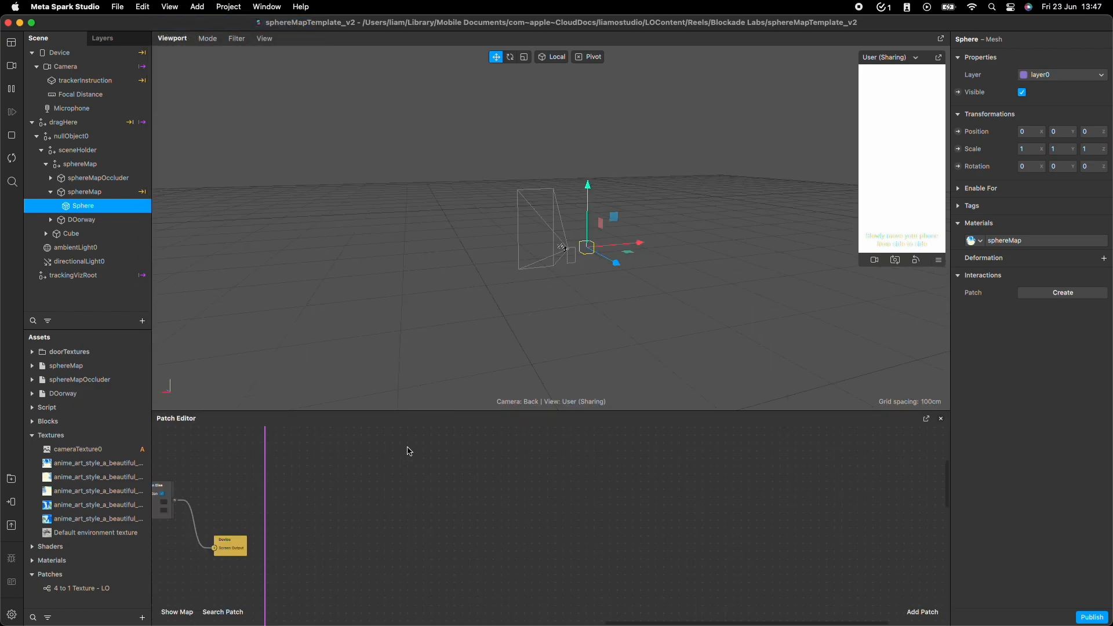
left_click_drag(457, 410, 515, 249)
Turn on the DEBUG pulse in the testing group, switch it off to compare, and turn it on again.
left_click_drag(388, 315, 878, 364)
scroll(878, 365, "up", 3)
left_click_drag(333, 531, 609, 460)
scroll(608, 459, "up", 3)
scroll(308, 522, "down", 10)
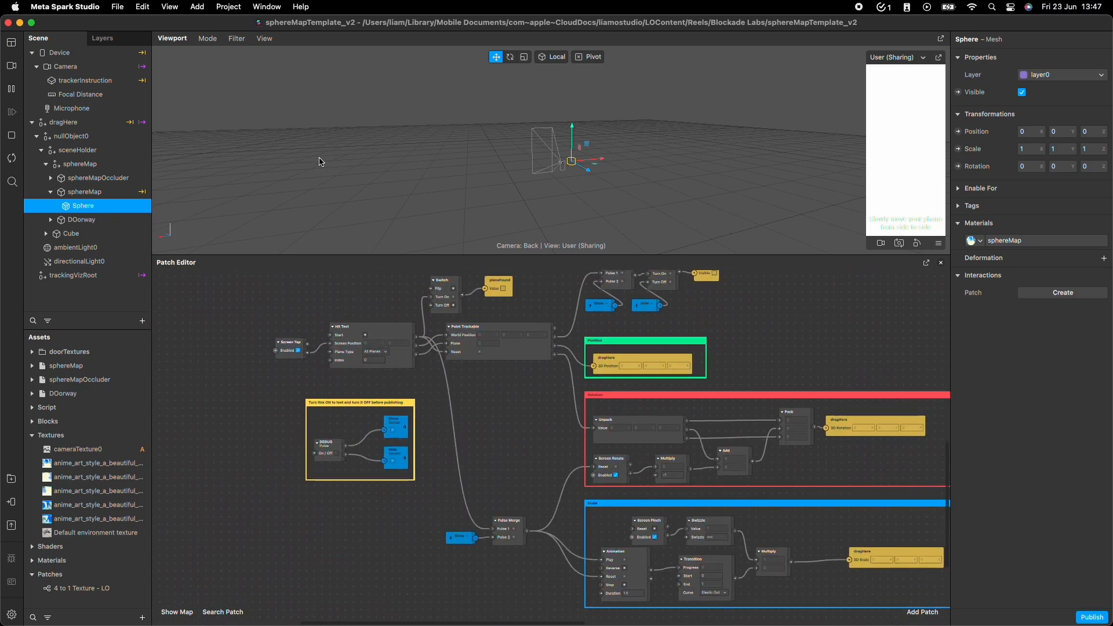
scroll(372, 462, "down", 2)
scroll(374, 447, "up", 5)
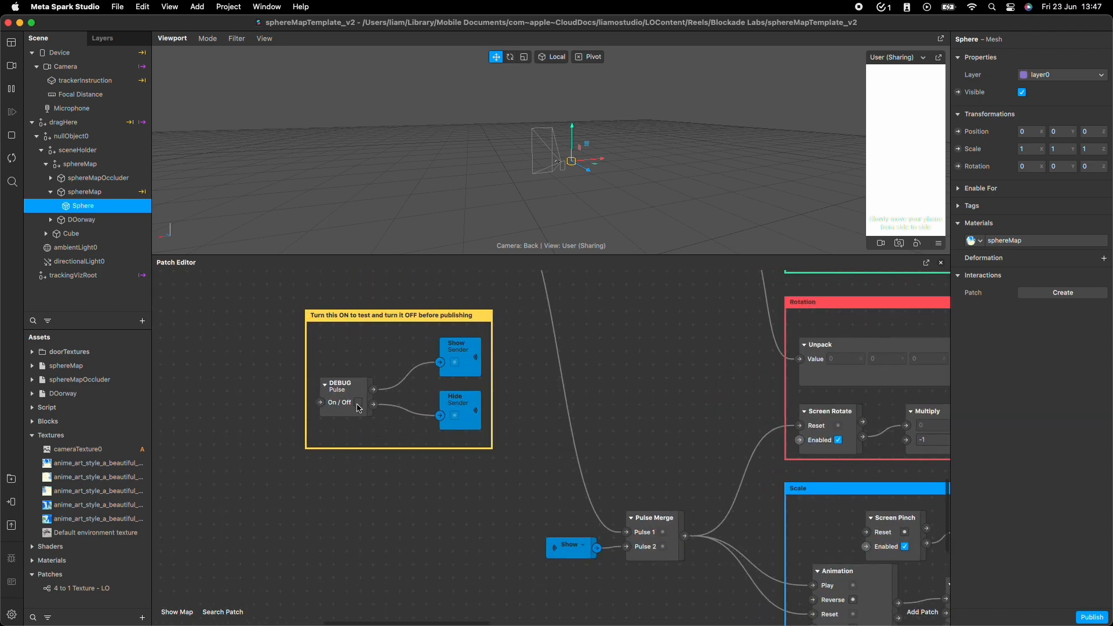
left_click(359, 403)
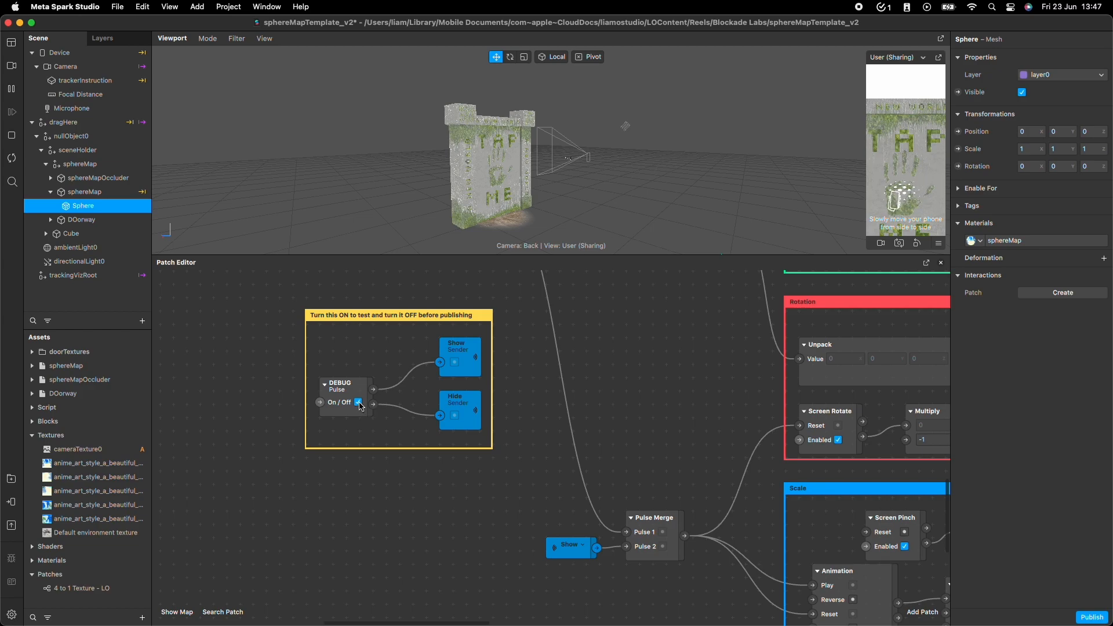
left_click(358, 403)
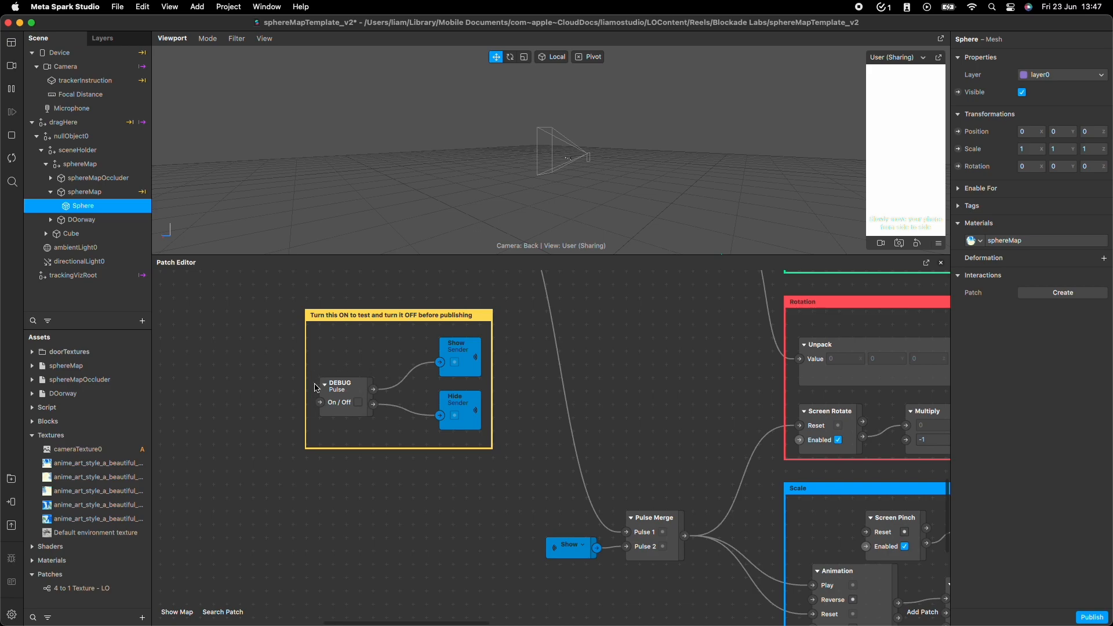
left_click(358, 403)
Change the simulator's preview device to a landscape Meta Portal model.
scroll(490, 94, "down", 5)
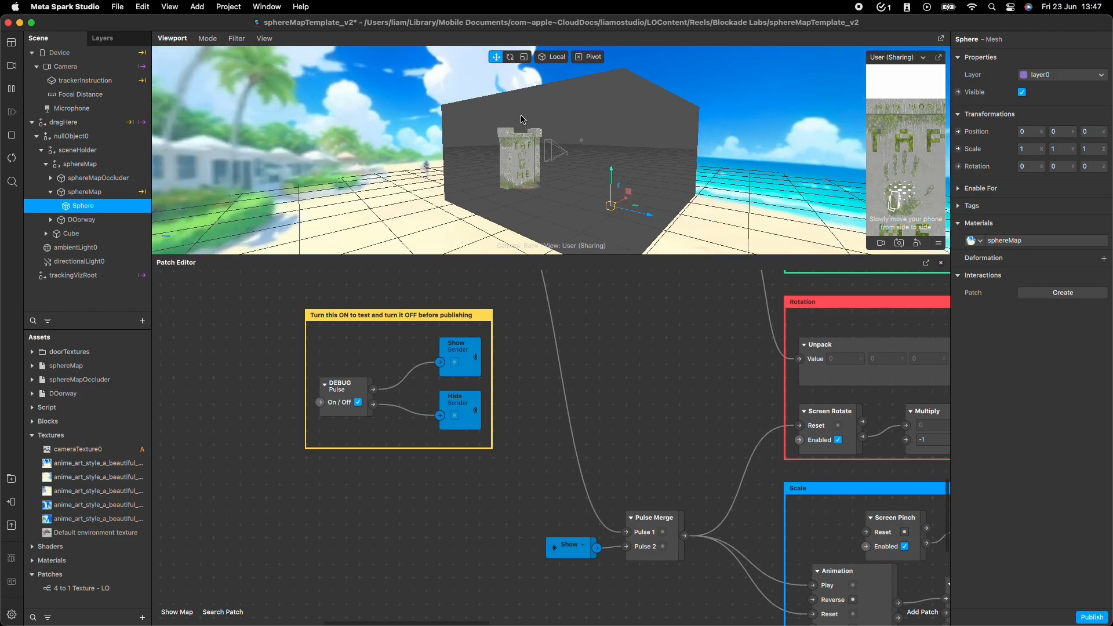
left_click_drag(534, 189, 500, 188, "alt")
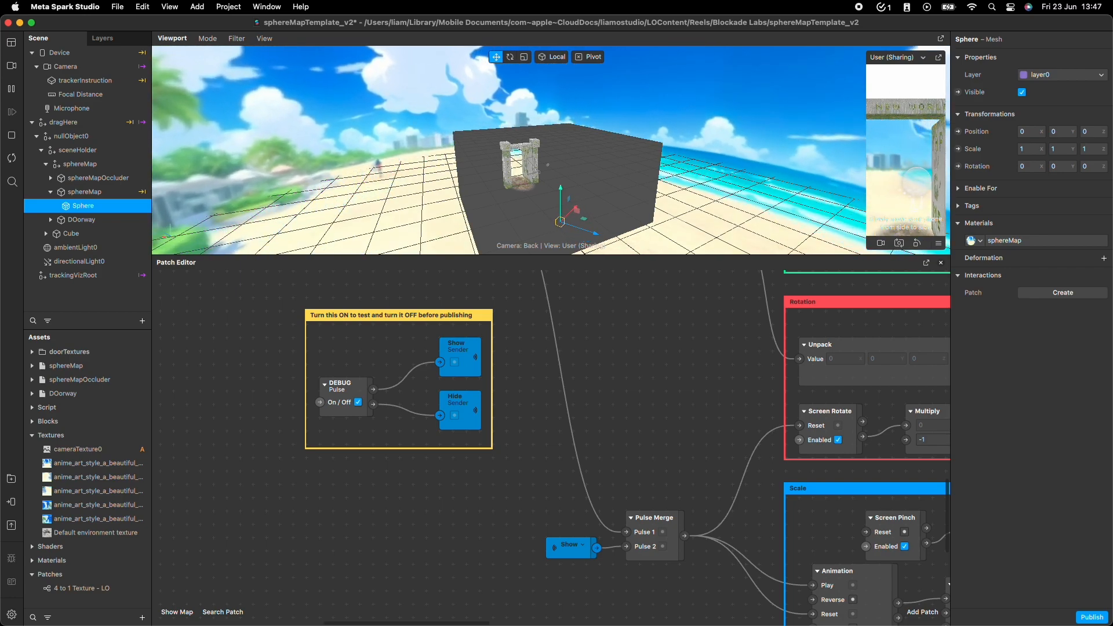
left_click(940, 248)
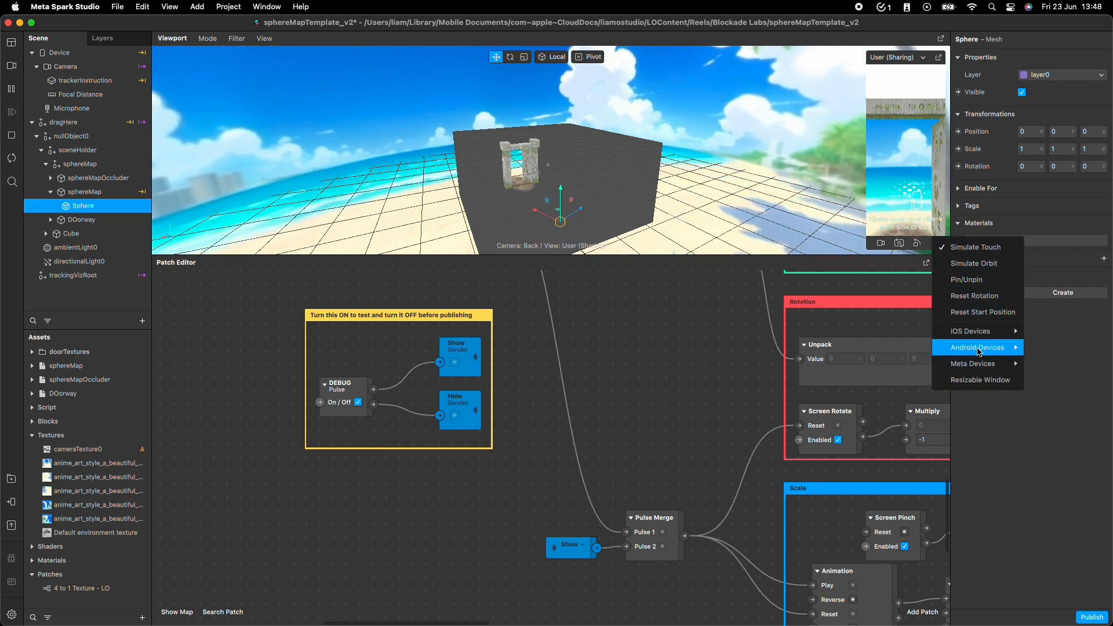
mouse_move(973, 364)
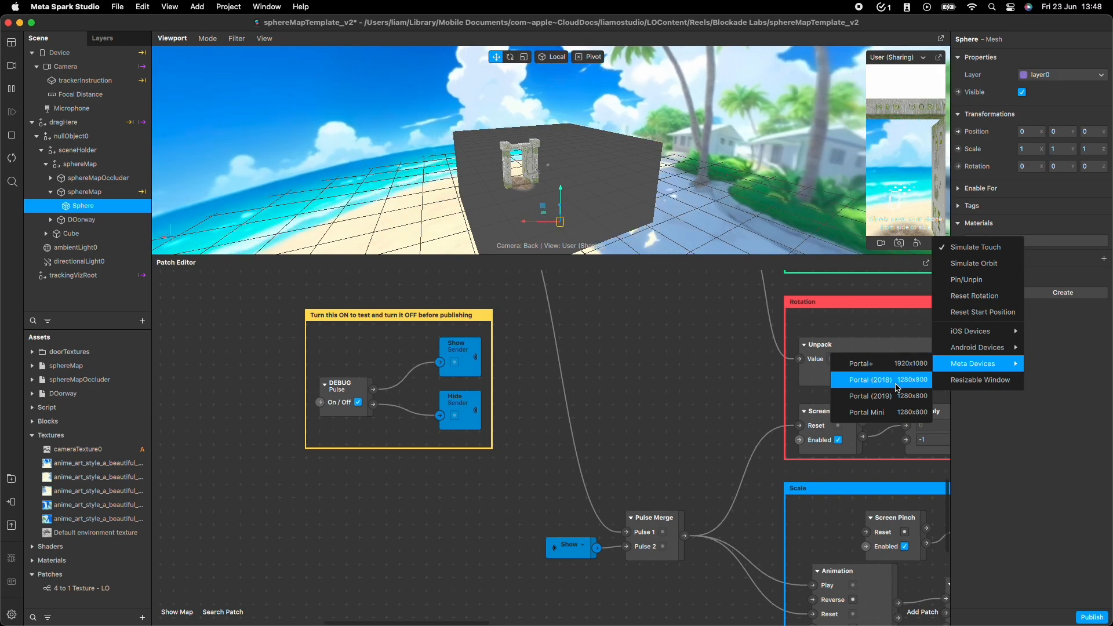
left_click(903, 370)
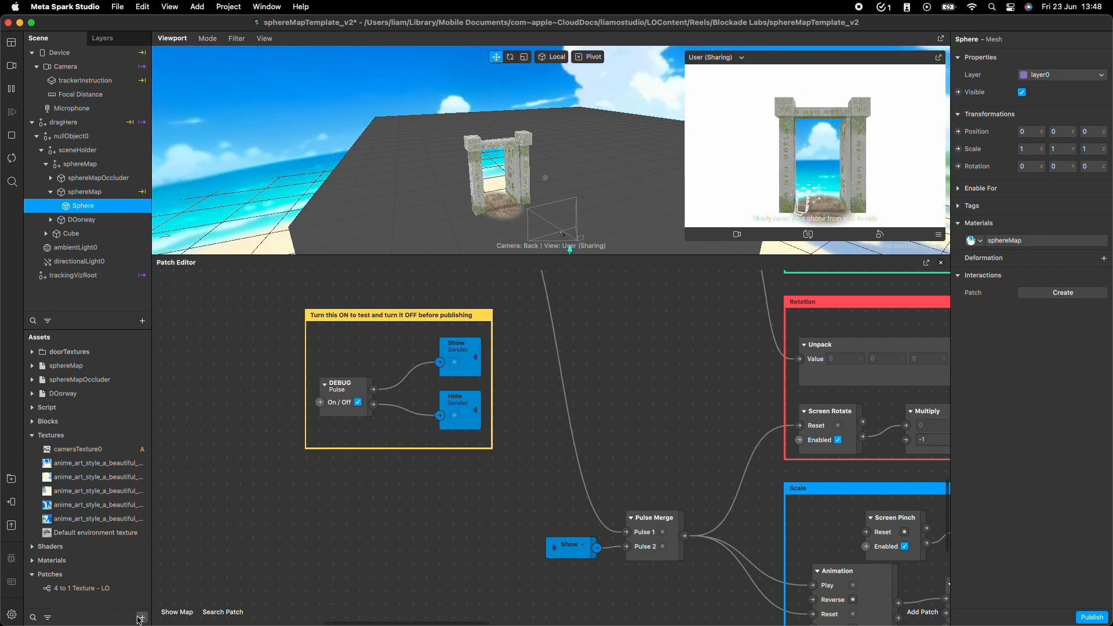
Import the image realistic_a_mega_slum_in_a_grungey_city_with_brigh.jpg from the Downloads folder as a texture.
left_click(142, 617)
mouse_move(187, 400)
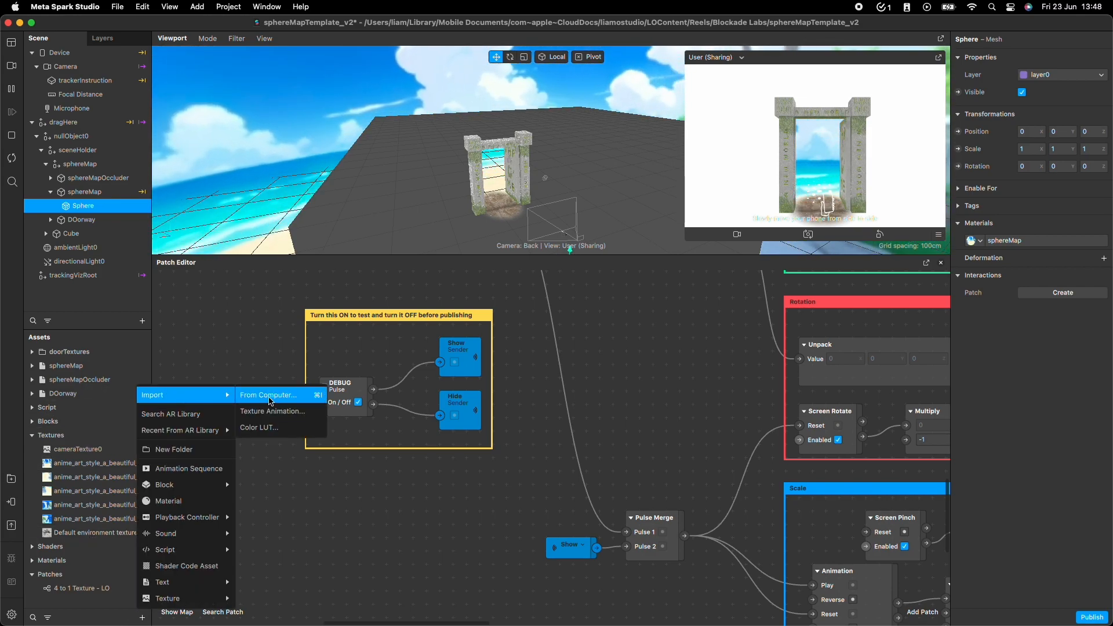
left_click(273, 395)
scroll(371, 347, "down", 10)
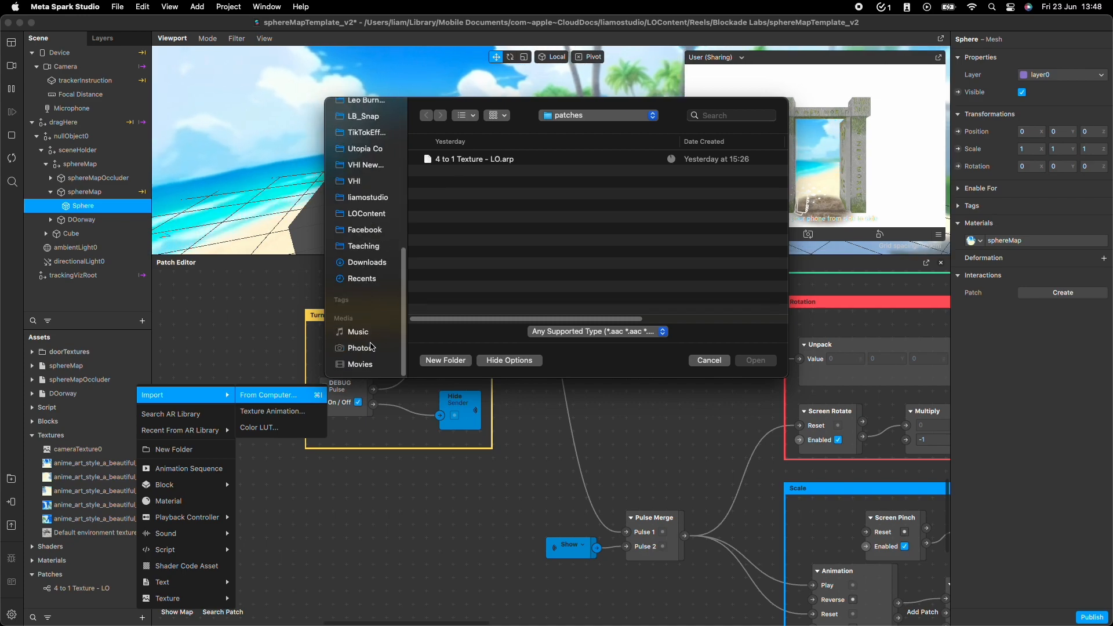
left_click(368, 263)
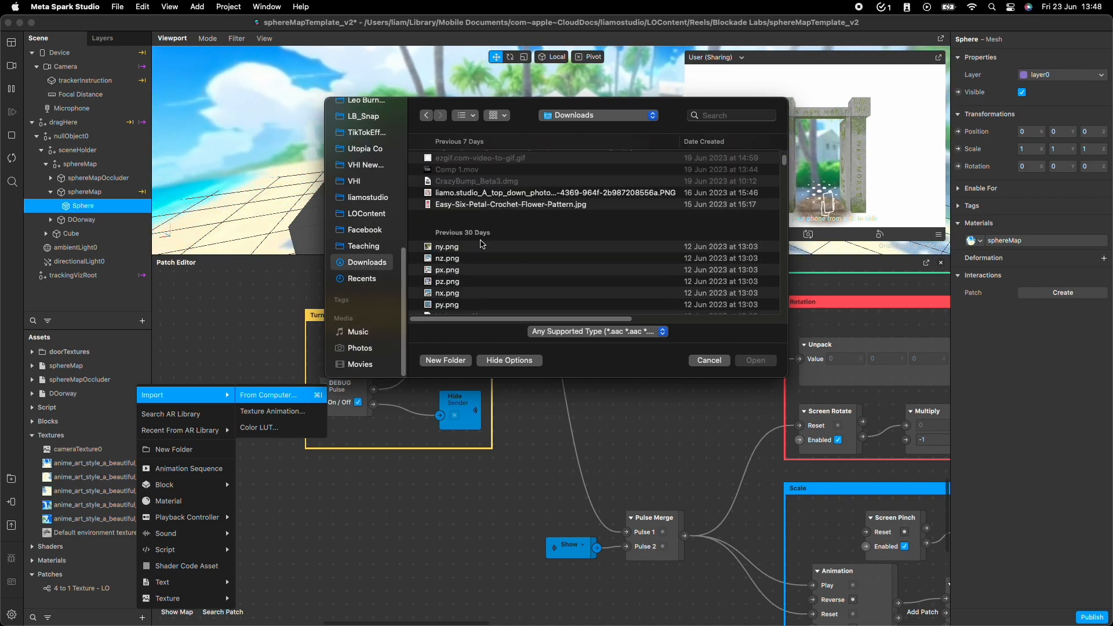
left_click(489, 225)
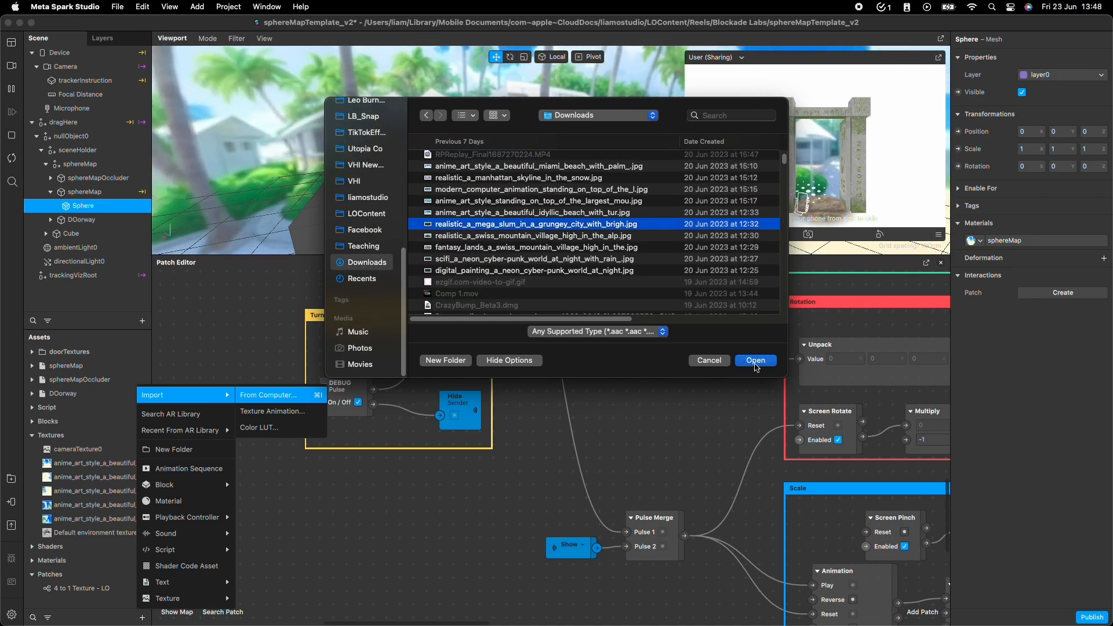
left_click(755, 361)
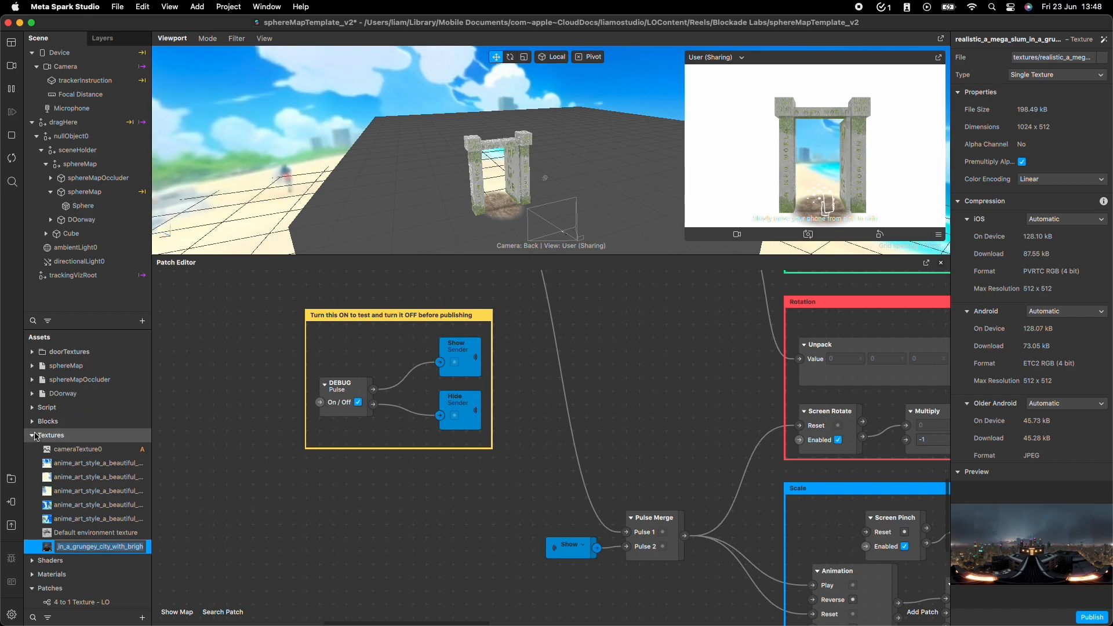
Set the sphereMap material's diffuse texture to the imported realistic mega slum image and inspect the scene around the doorway.
left_click(32, 574)
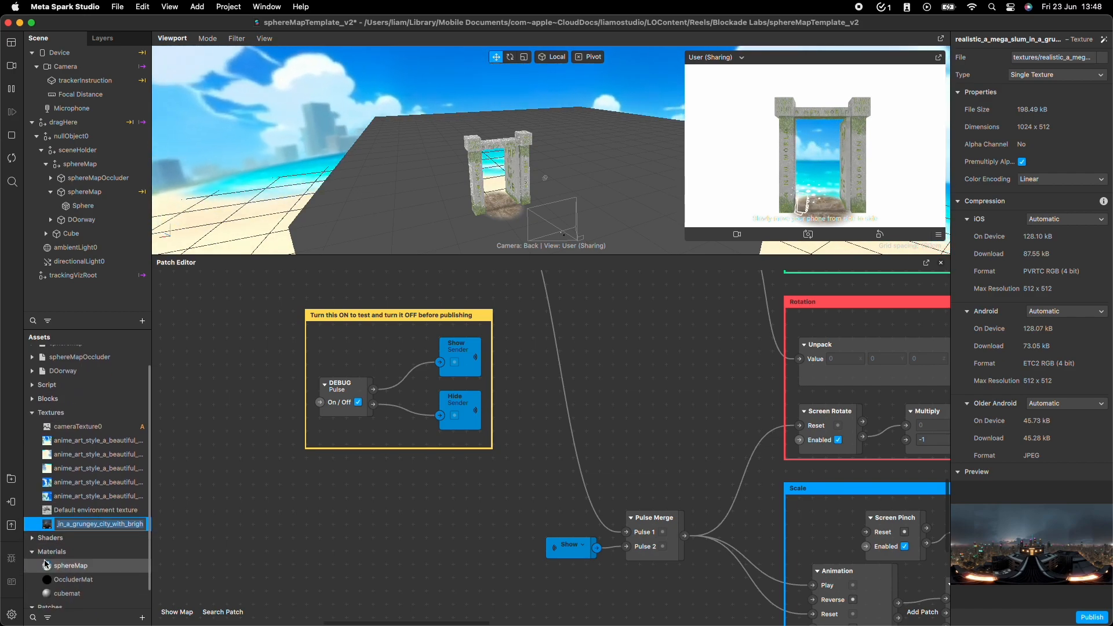
left_click(69, 567)
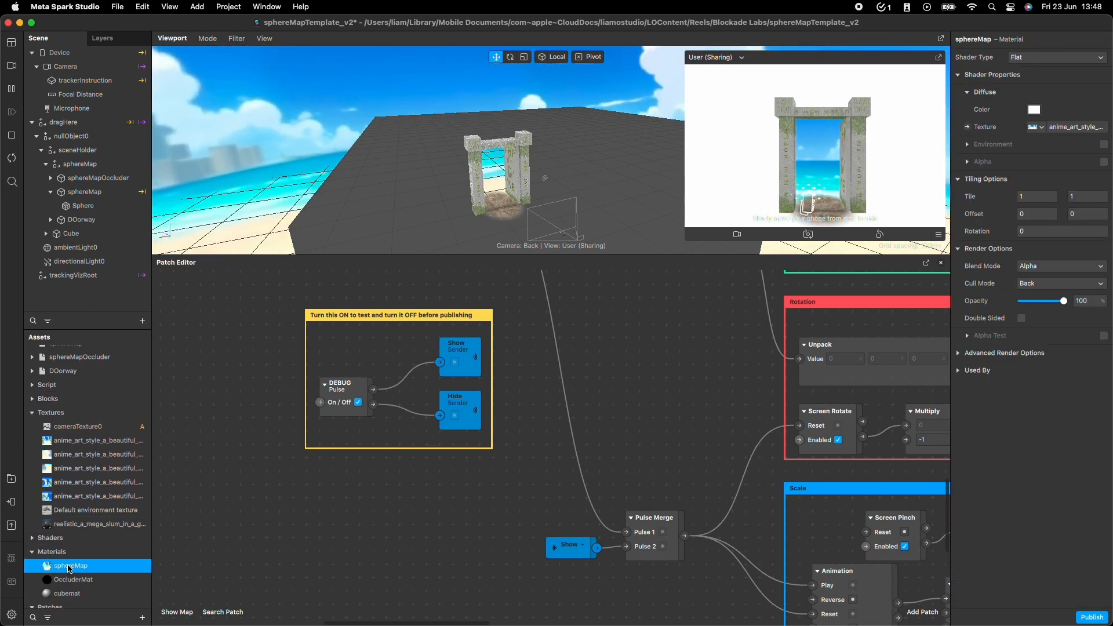
left_click(1040, 128)
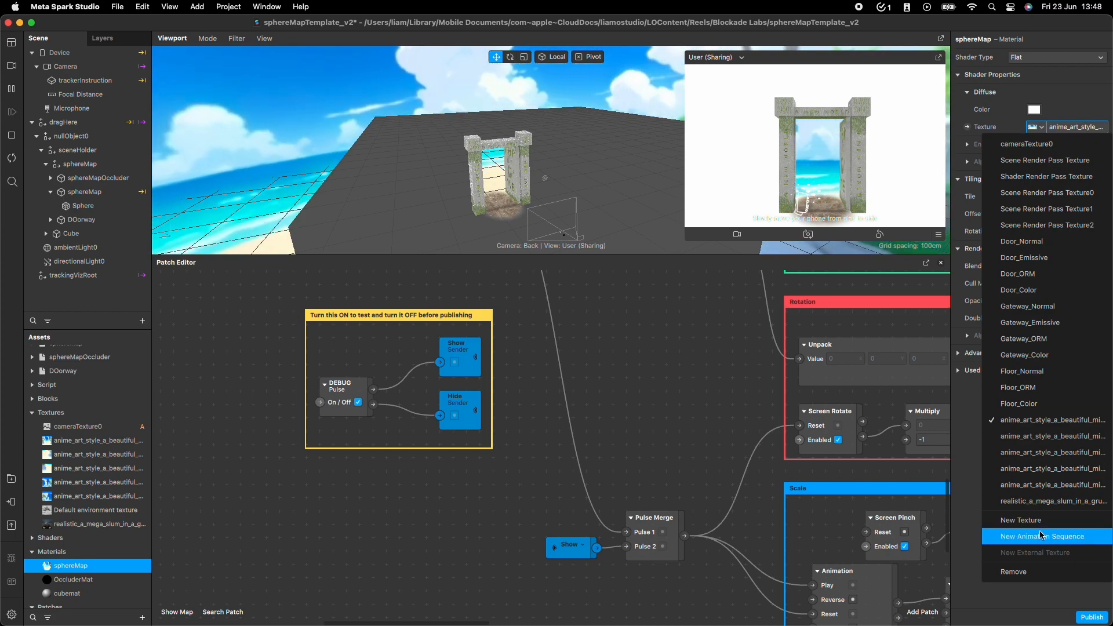
left_click(1046, 501)
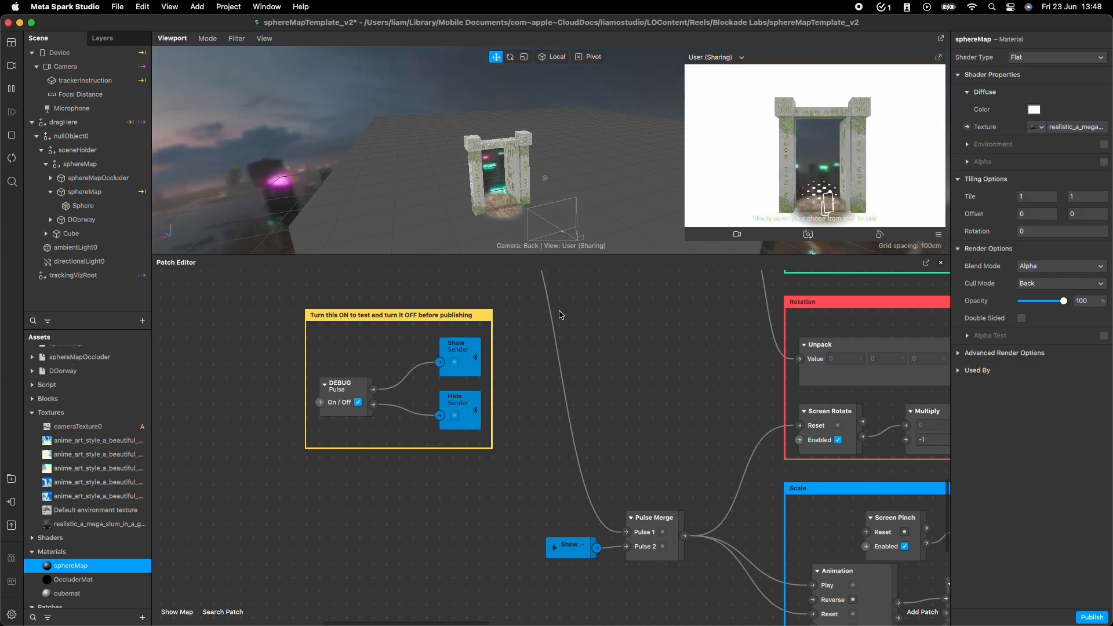
scroll(339, 143, "down", 5)
left_click_drag(426, 193, 650, 129)
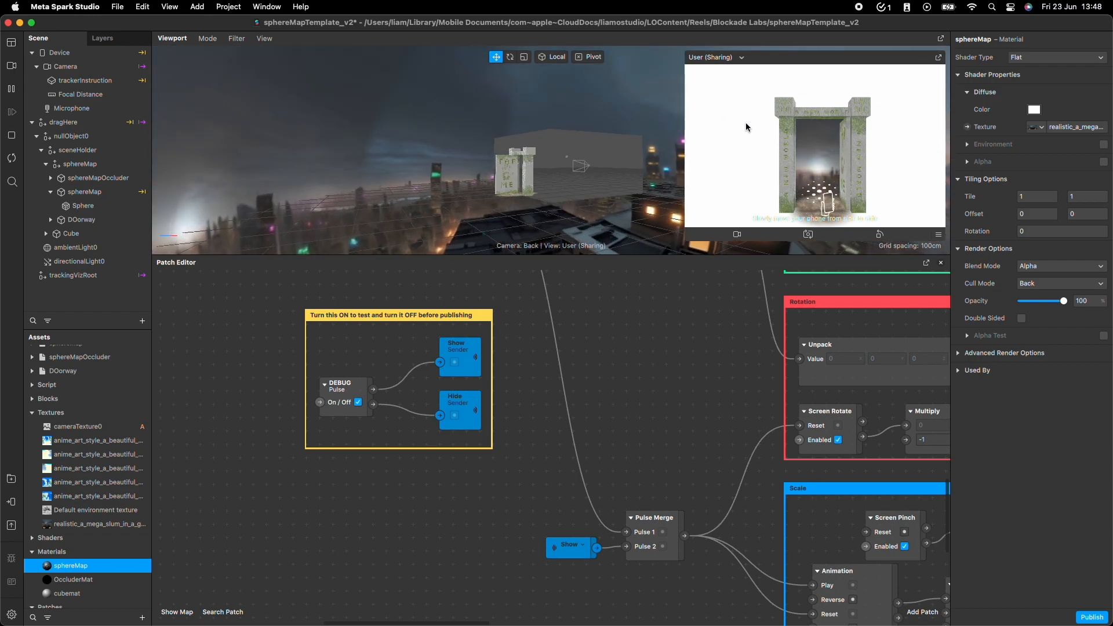
left_click_drag(613, 187, 475, 170)
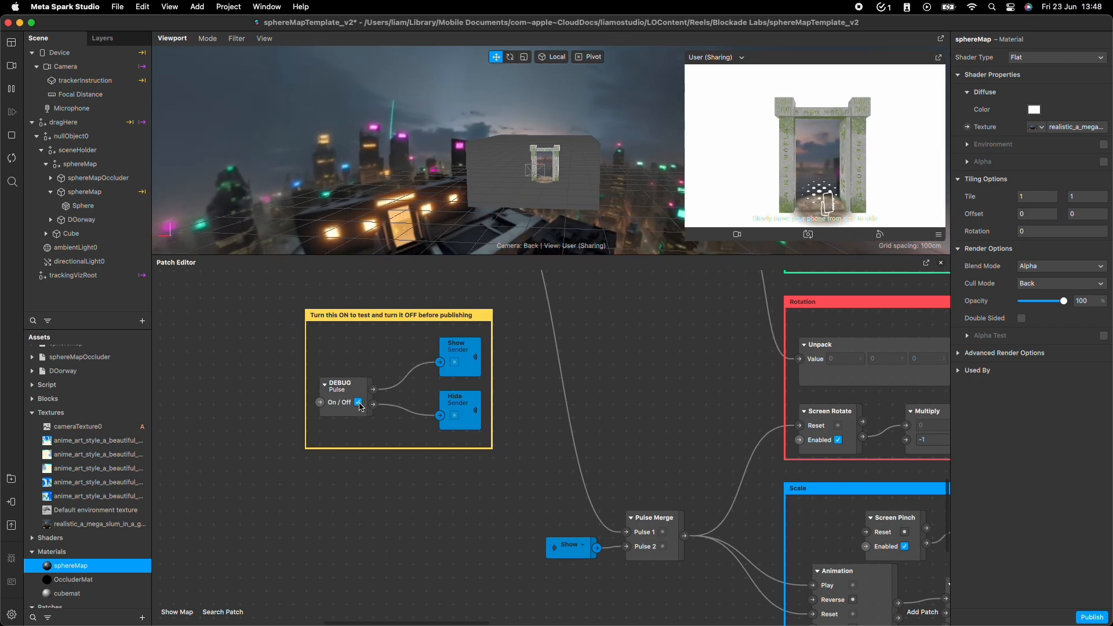
Create a patch for the sphereMap material's diffuse texture and move it to the empty area below the Scale group.
scroll(606, 401, "down", 10)
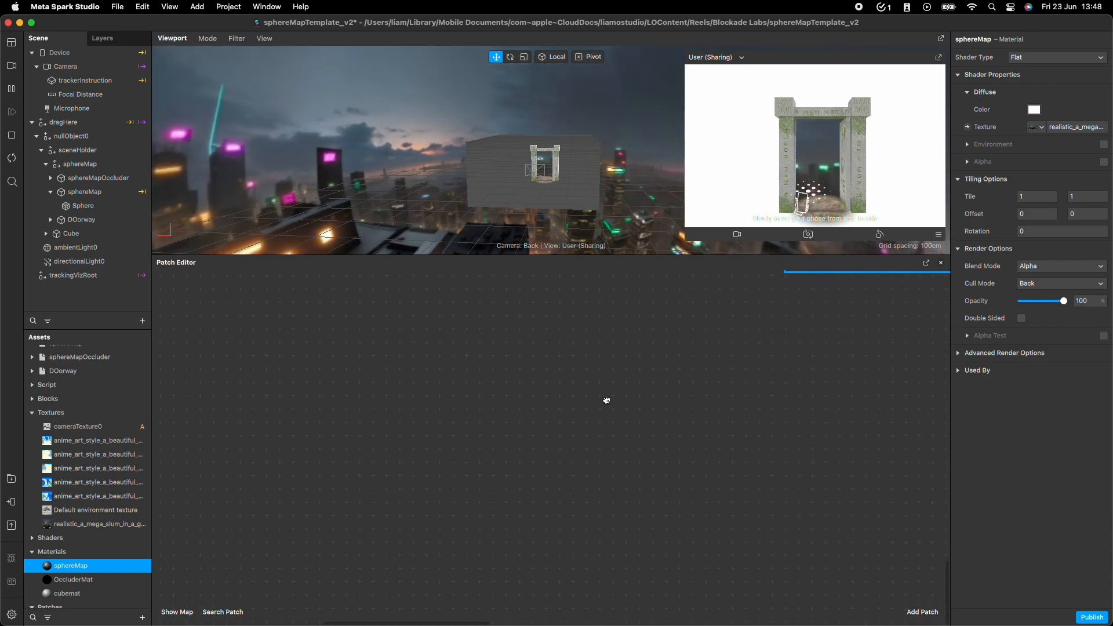
scroll(606, 401, "up", 2)
scroll(606, 400, "down", 3)
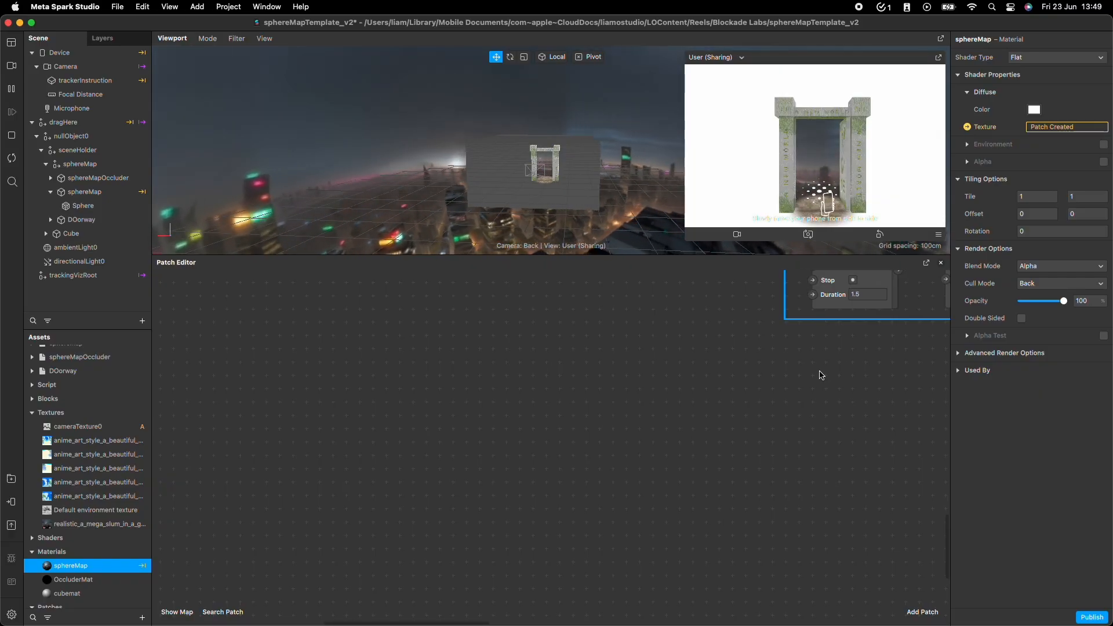
scroll(779, 378, "up", 5)
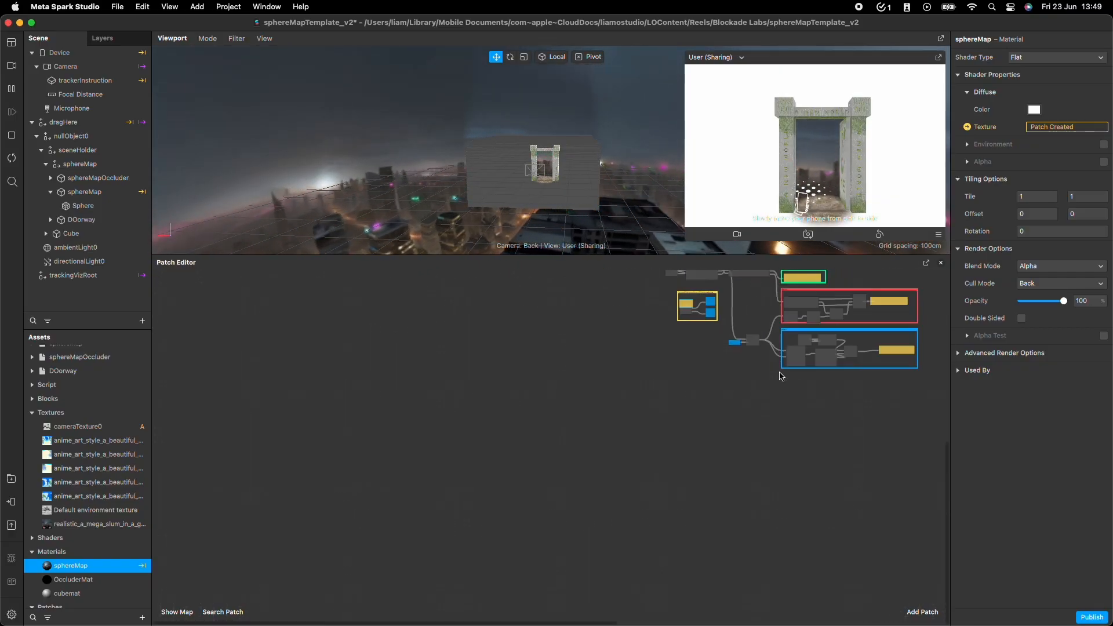
scroll(911, 310, "right", 6)
scroll(912, 310, "up", 3)
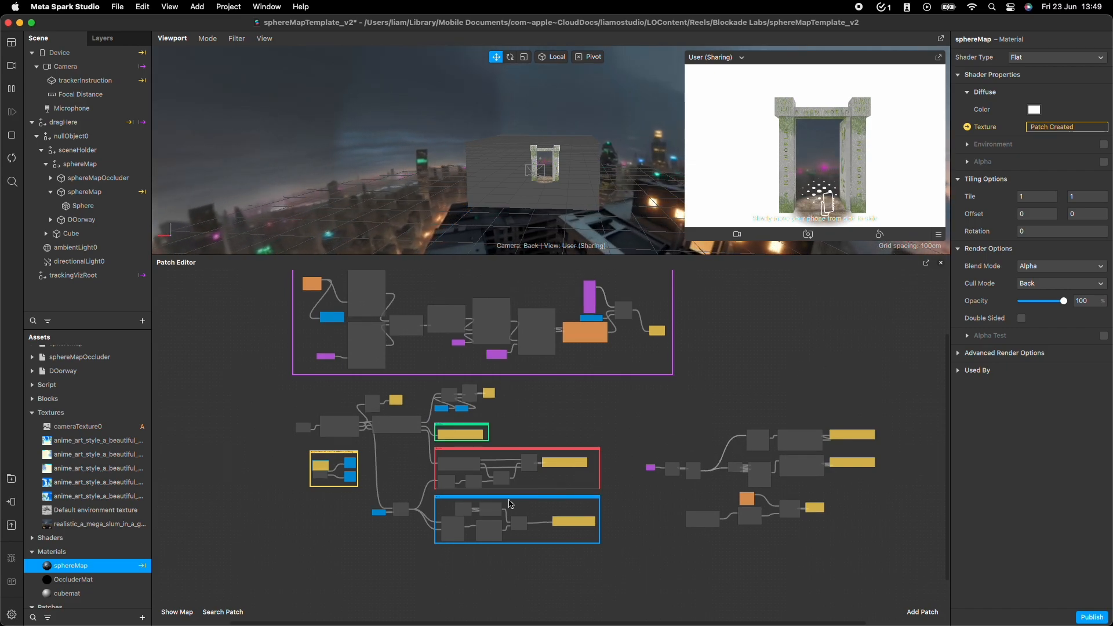
middle_click_drag(796, 321, 768, 323)
scroll(771, 330, "left", 2)
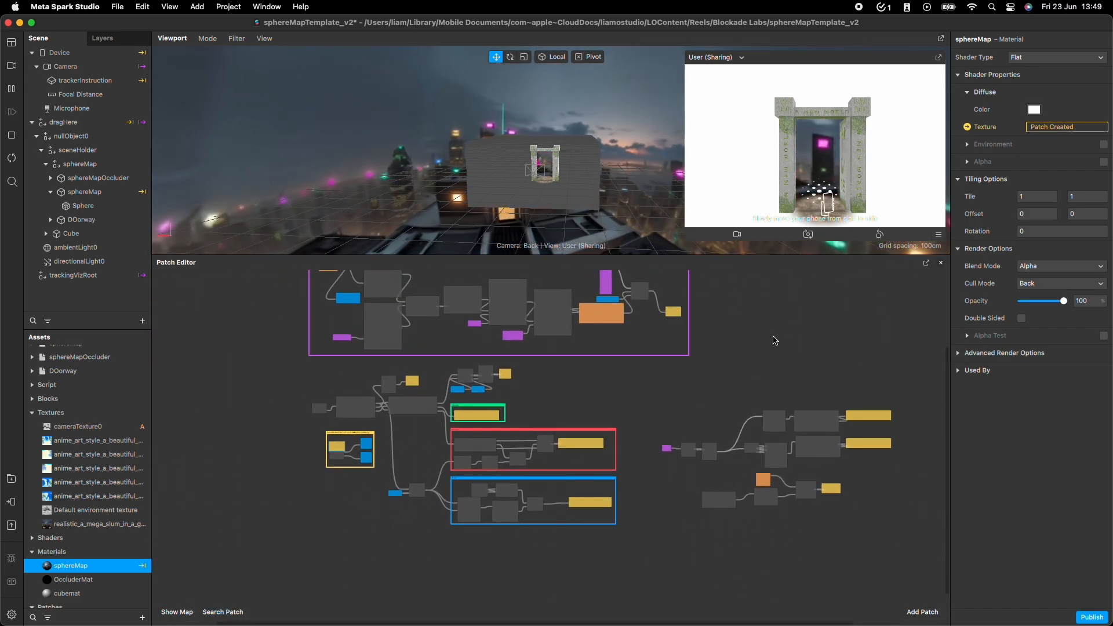
scroll(774, 340, "up", 3)
scroll(774, 340, "left", 1)
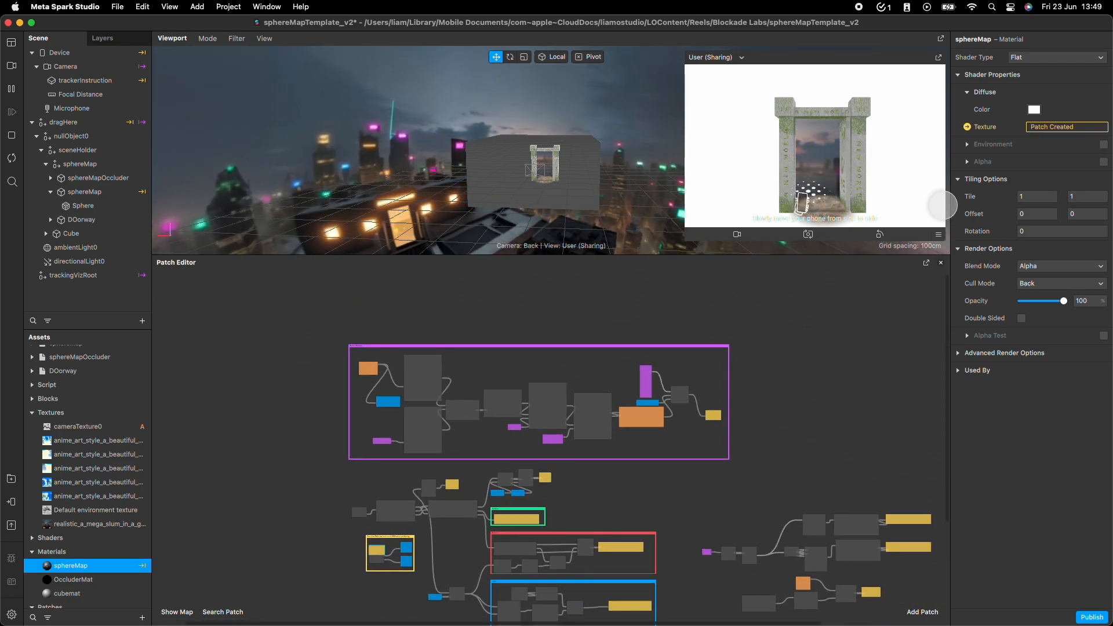
scroll(577, 431, "up", 5)
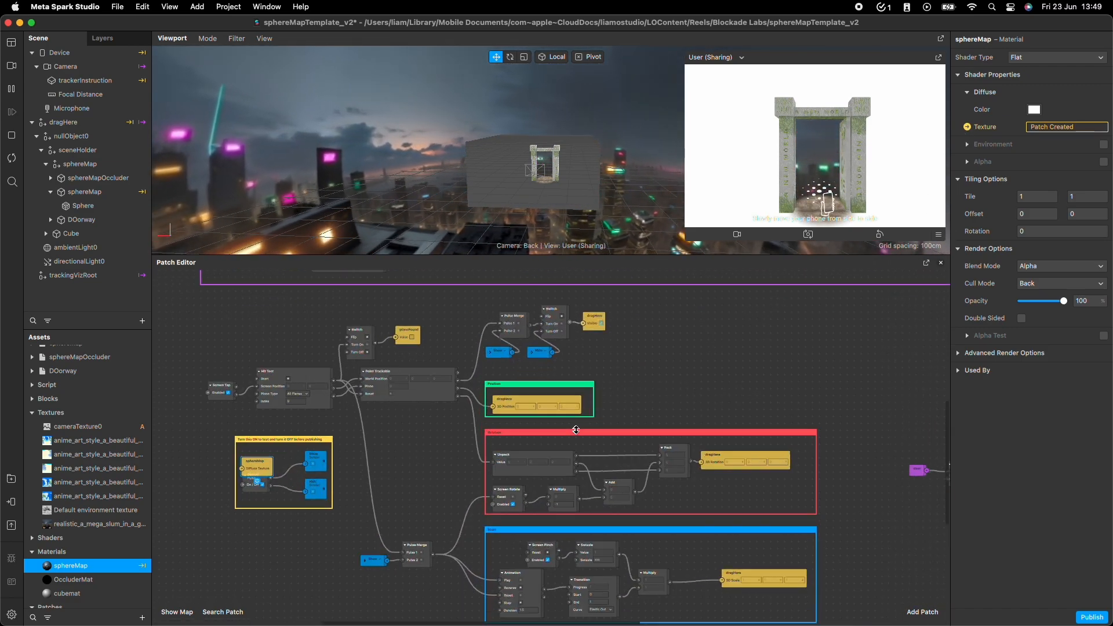
scroll(577, 432, "up", 1)
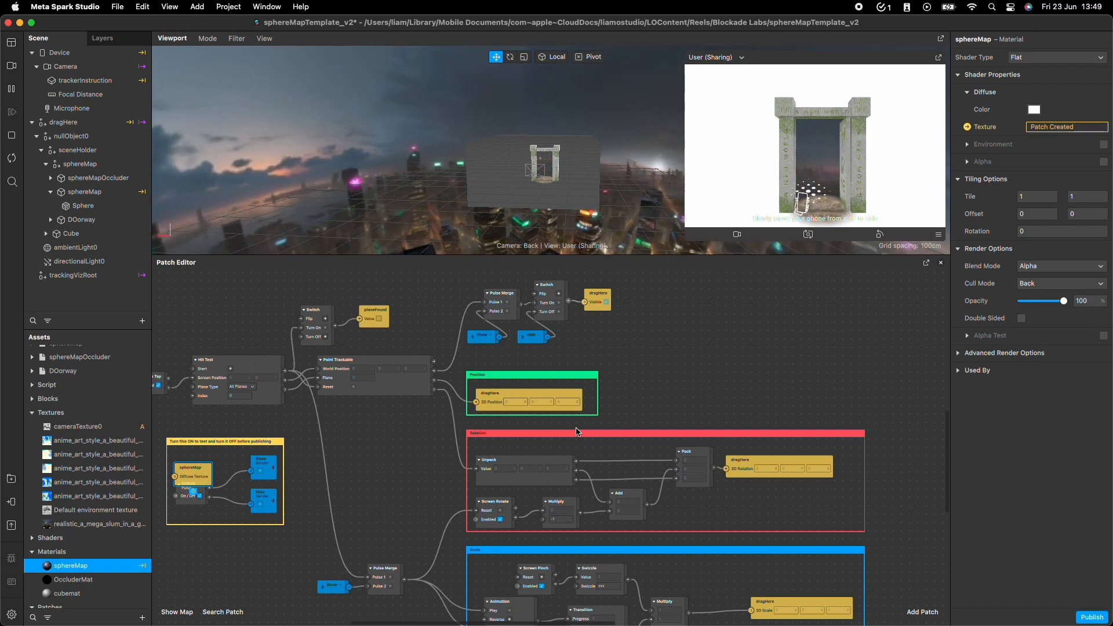
scroll(452, 318, "down", 5)
scroll(452, 318, "left", 5)
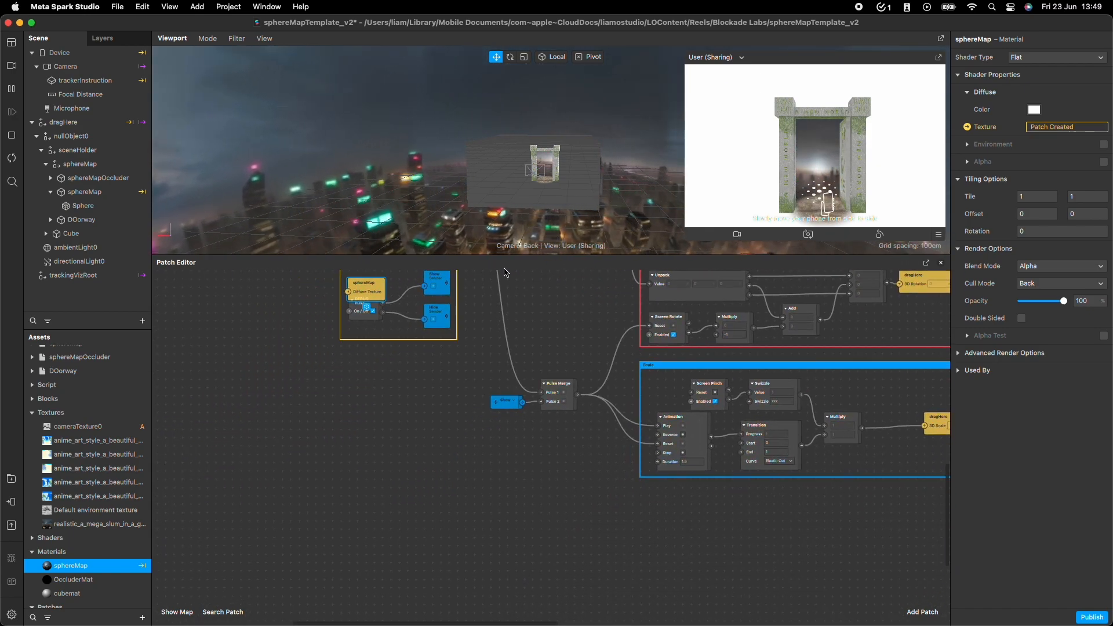
left_click_drag(369, 296, 529, 538)
scroll(417, 450, "up", 3)
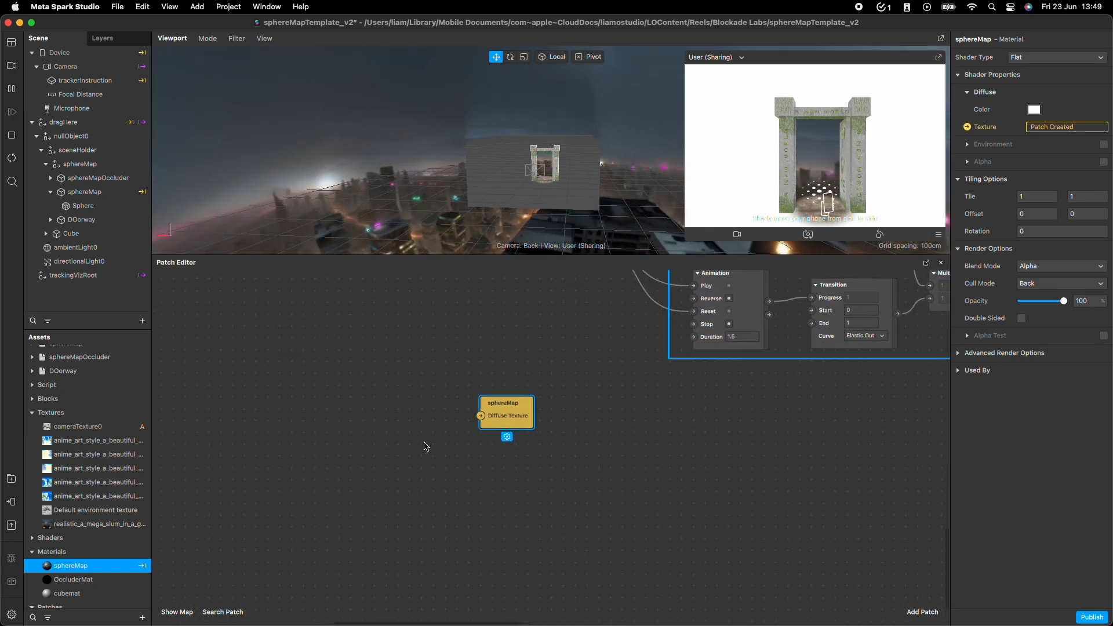
left_click_drag(497, 420, 563, 424)
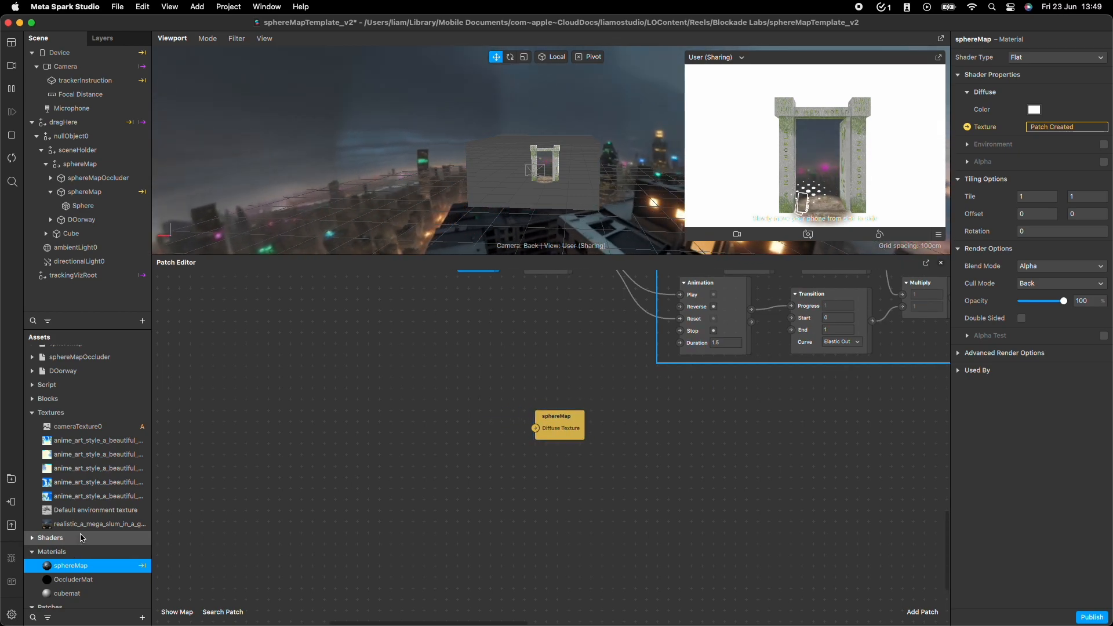
Add the 4 to 1 Texture - LO patch asset to the graph, just before the sphereMap diffuse texture patch.
scroll(86, 522, "down", 2)
left_click_drag(81, 600, 455, 416)
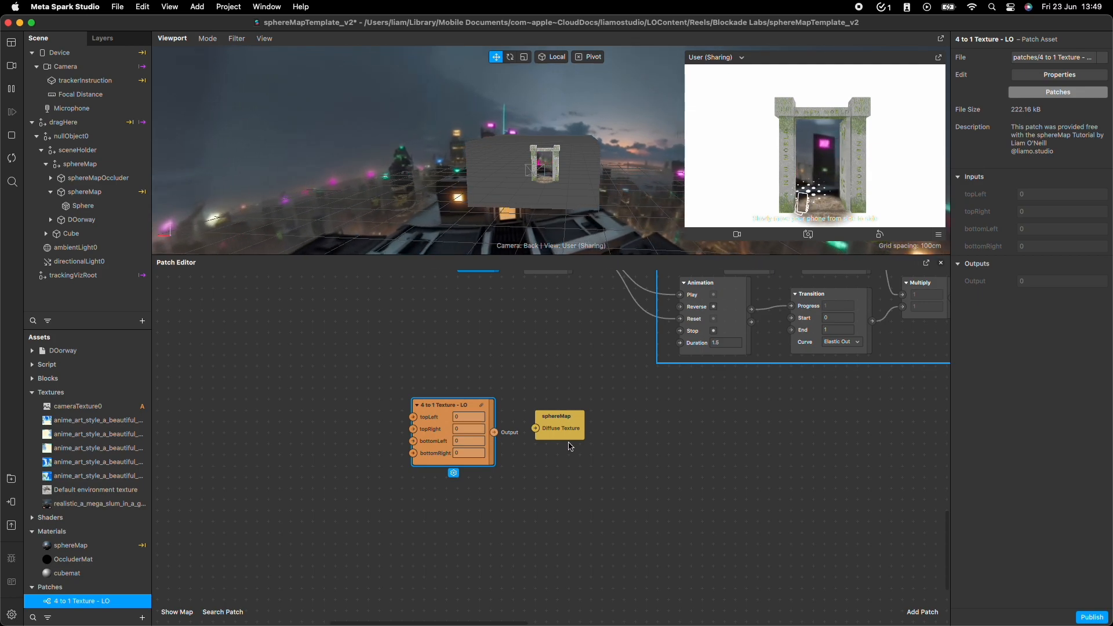
Connect the 4 to 1 Texture - LO output to the sphereMap diffuse texture and widen the assets list to fit full texture names.
left_click_drag(496, 434, 537, 427)
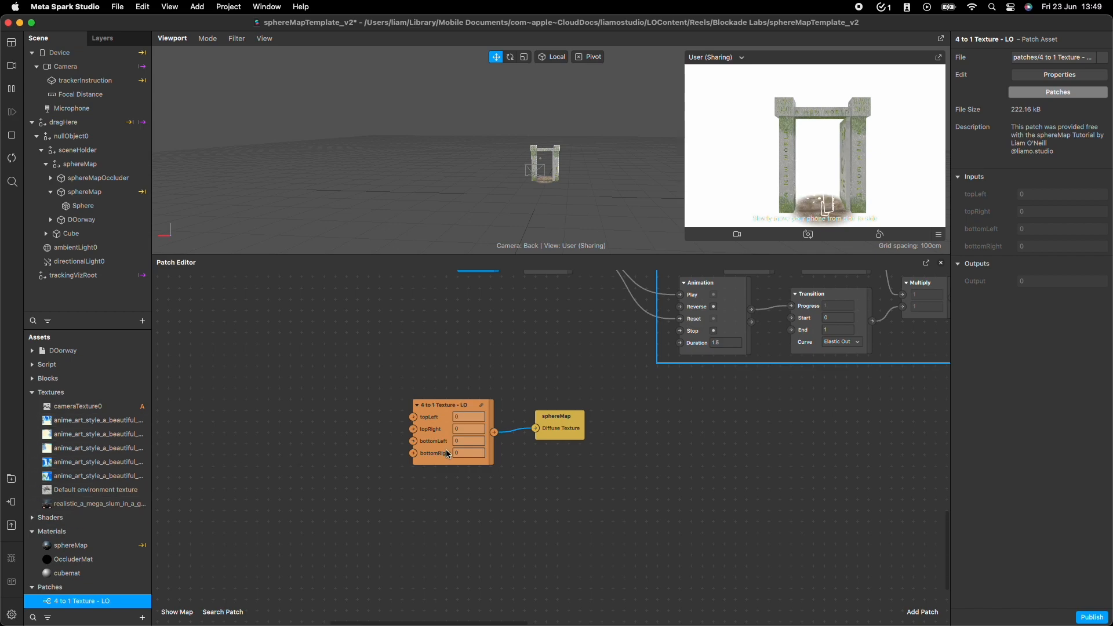
left_click(132, 422)
left_click_drag(152, 410, 262, 413)
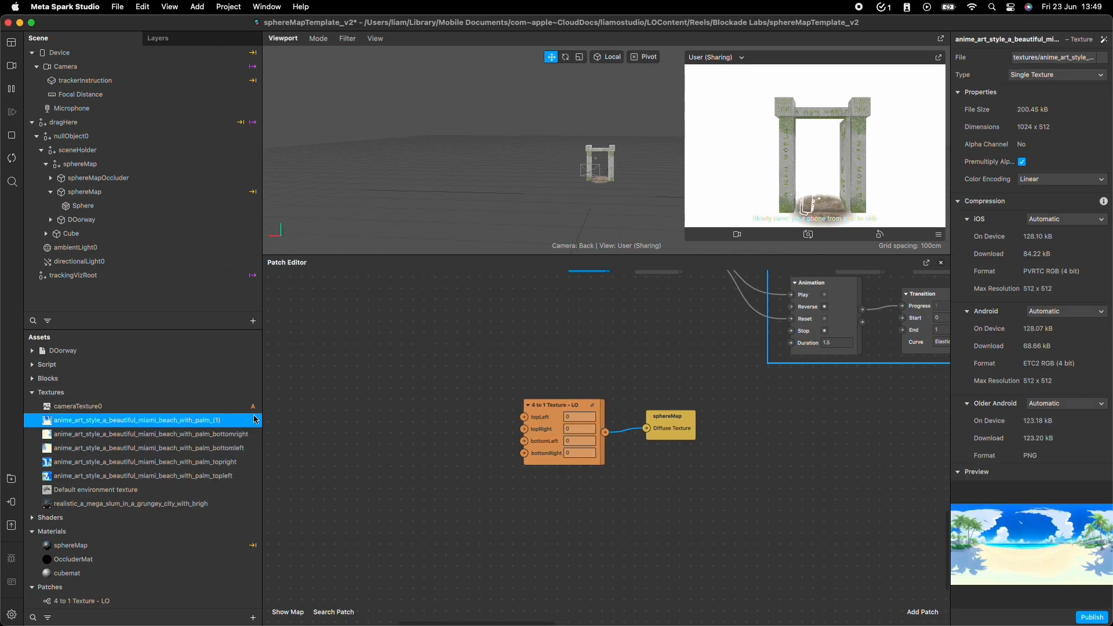
Add the beach bottomright and bottomleft textures to the graph and connect their RGBA outputs to the bottomRight and bottomLeft inputs.
left_click(199, 436)
left_click_drag(194, 435, 486, 444)
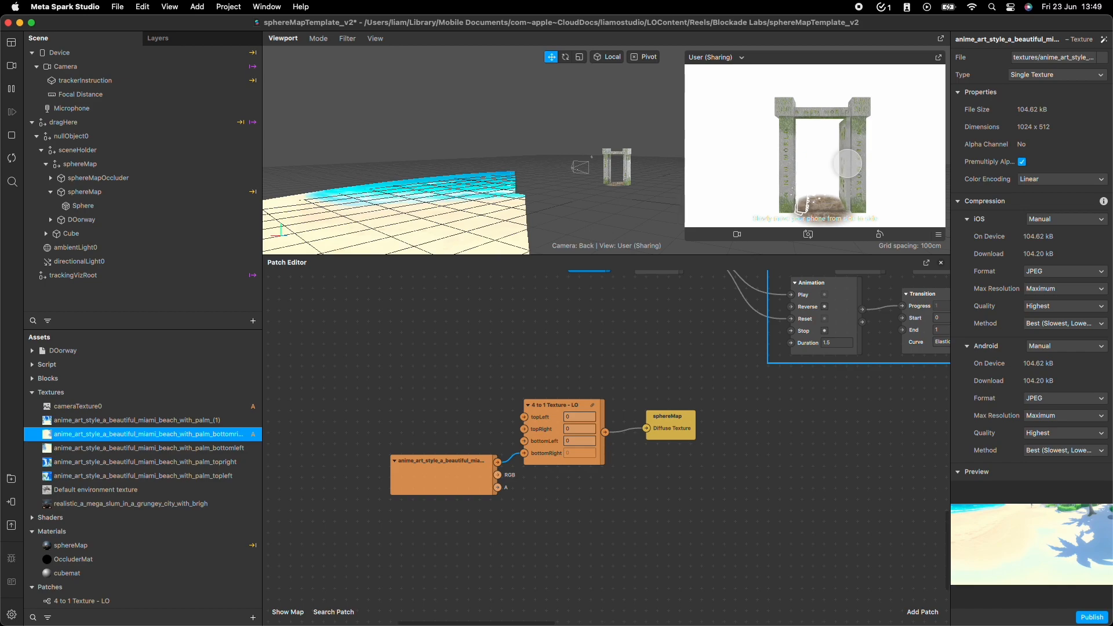
left_click_drag(443, 246, 528, 185, "alt")
left_click(150, 447)
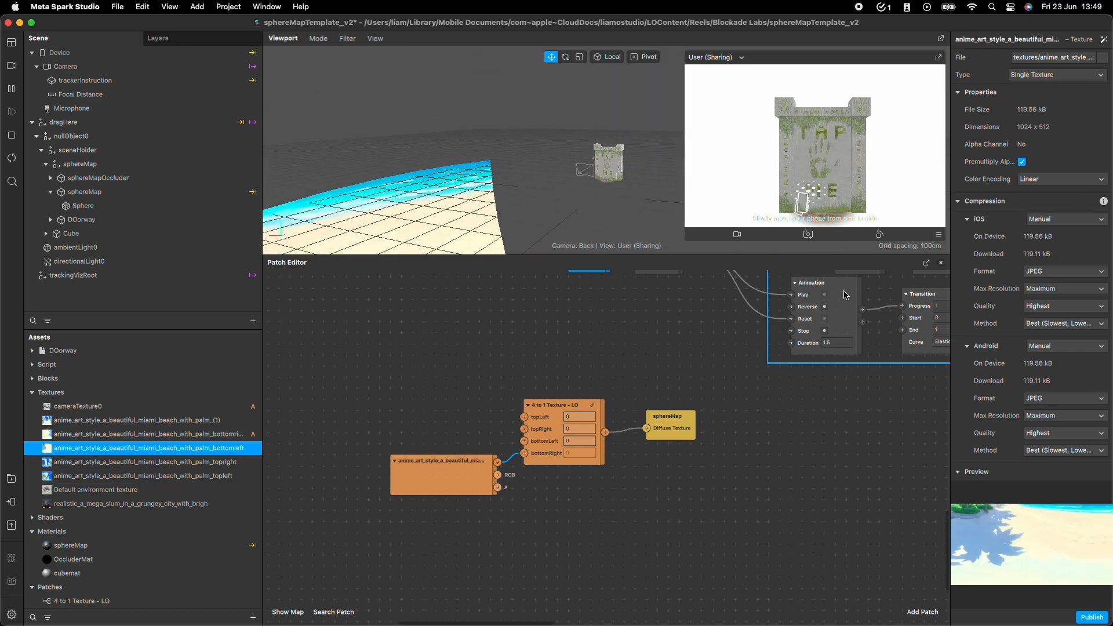
left_click_drag(197, 449, 441, 433)
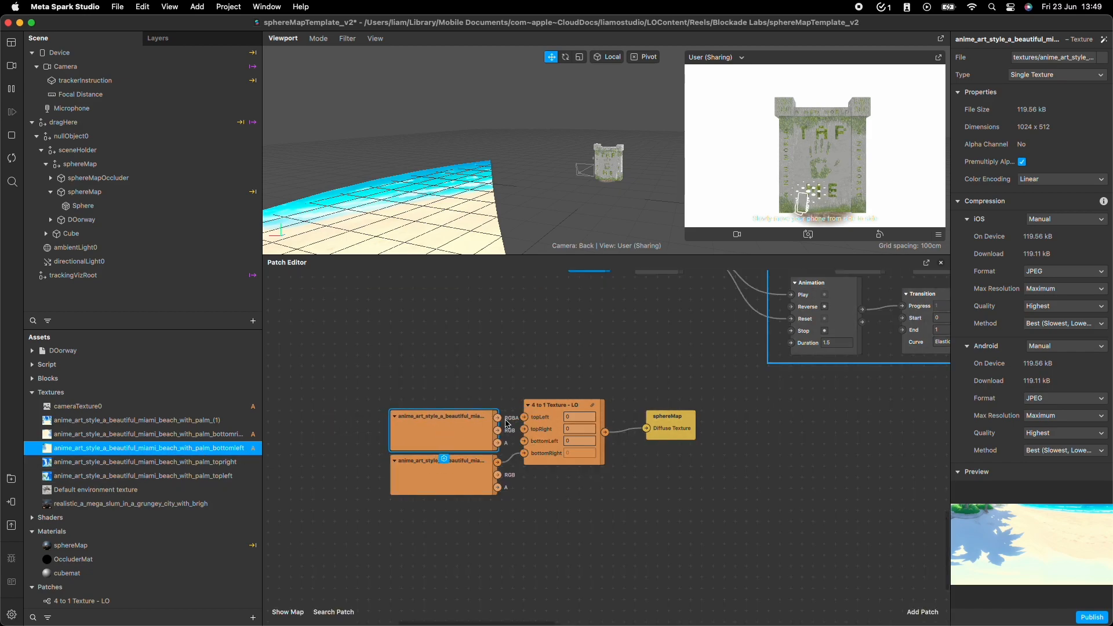
left_click_drag(527, 446, 525, 443)
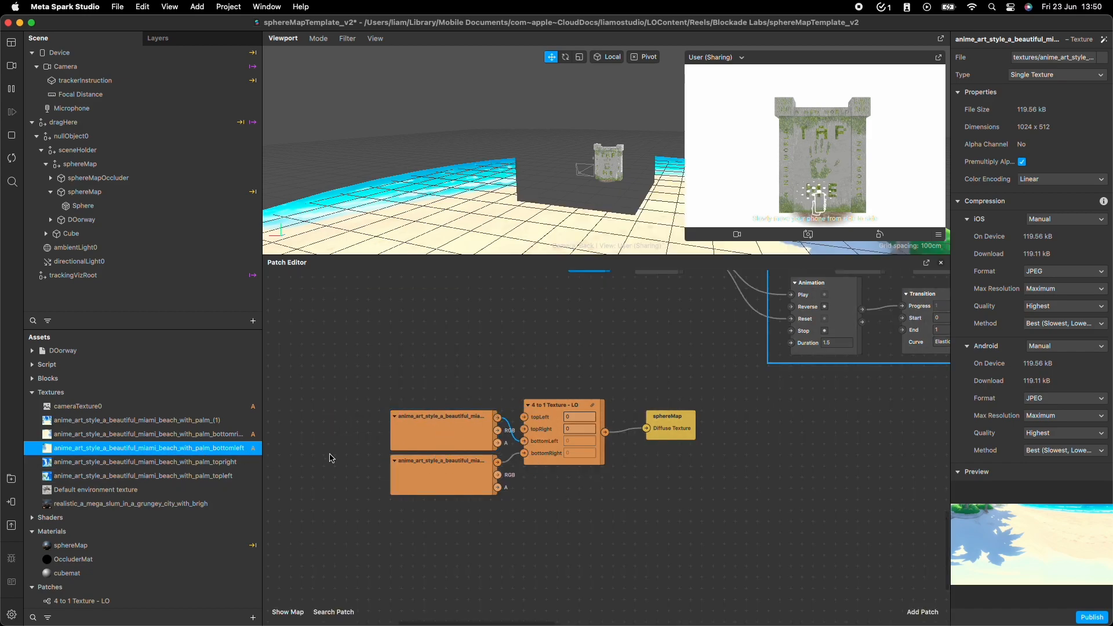
Add the beach topright and topleft textures above the other two and connect their RGBA outputs to the topRight and topLeft inputs.
left_click(210, 462)
left_click_drag(199, 464, 464, 351)
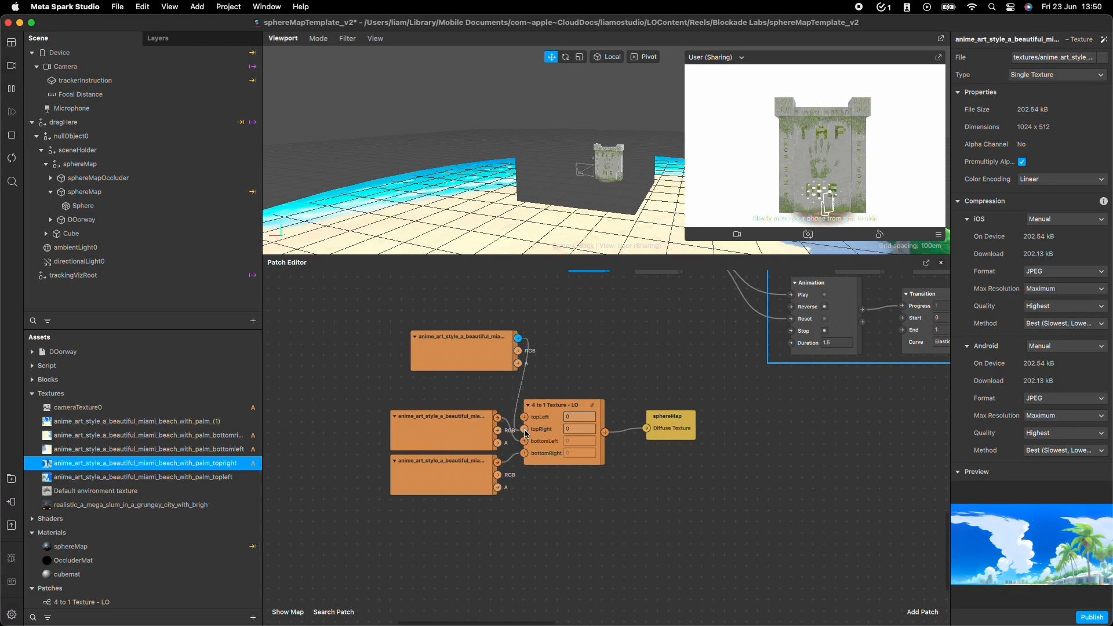
left_click_drag(526, 434, 524, 430)
left_click_drag(481, 359, 460, 384)
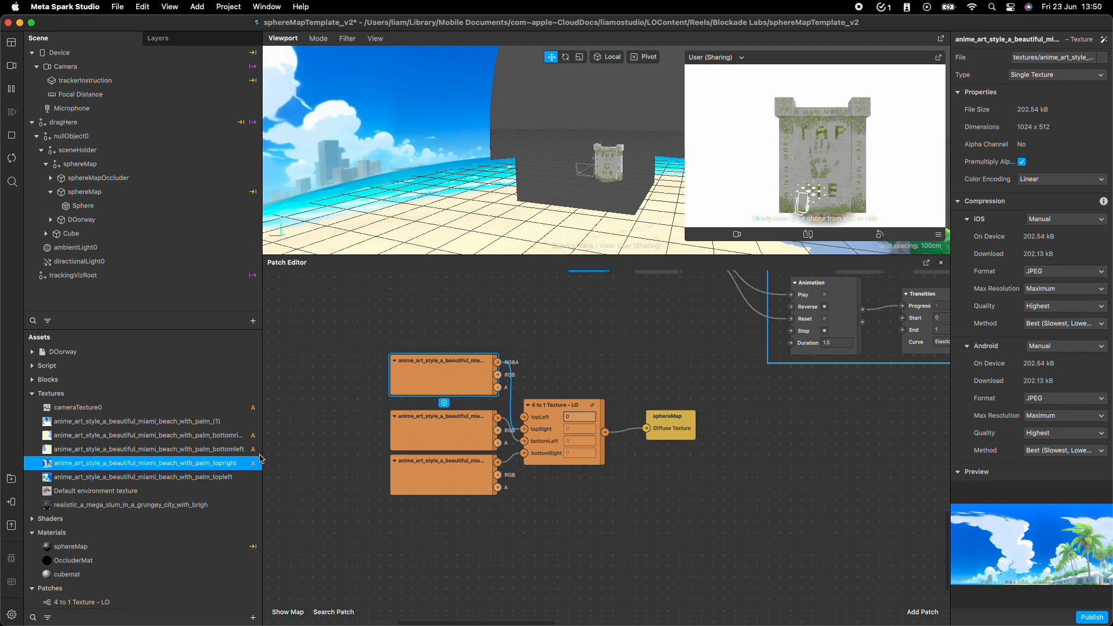
left_click(185, 477)
left_click_drag(184, 475, 525, 417)
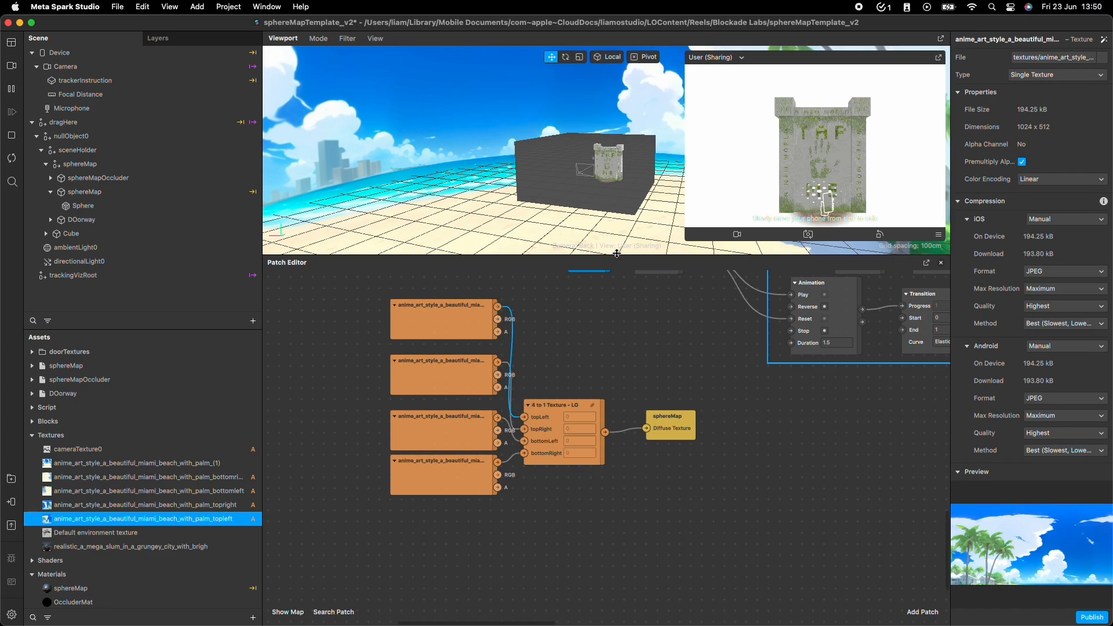
Enlarge the 3D viewport and inspect the combined beach skybox from outside and inside the occluder box.
left_click_drag(616, 255, 617, 396)
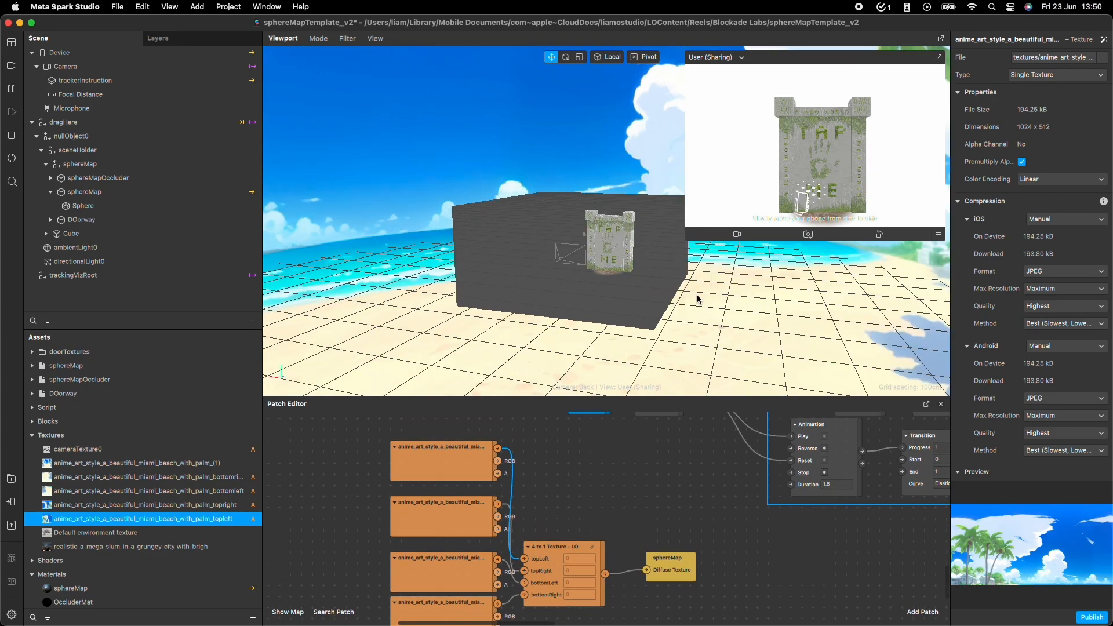
left_click_drag(697, 297, 446, 163)
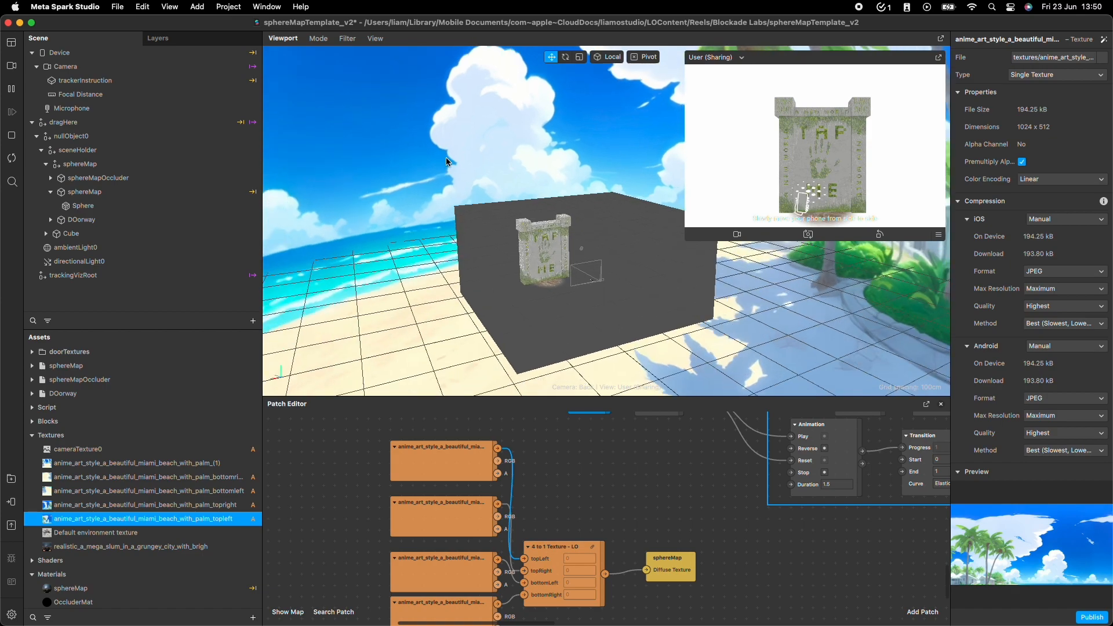
scroll(449, 165, "up", 10)
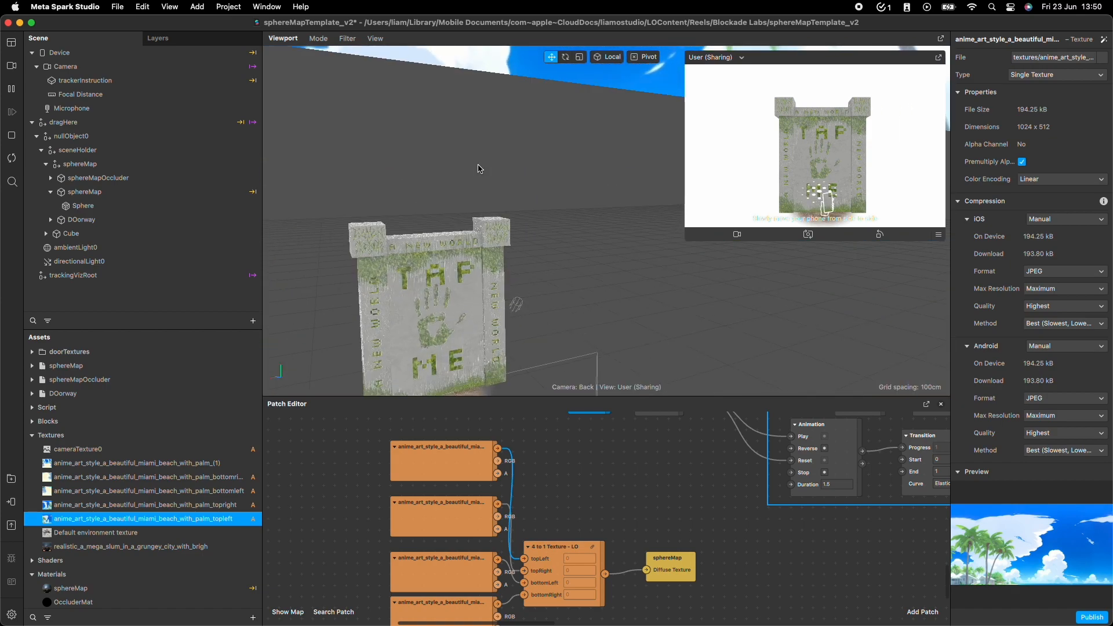
scroll(479, 169, "down", 5)
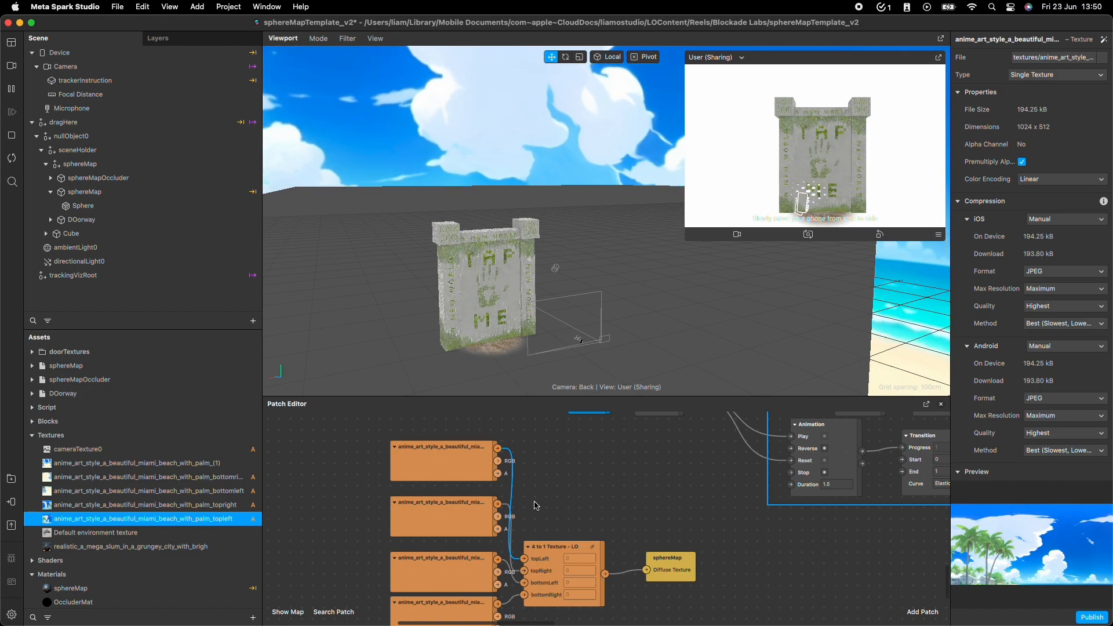
Turn off the DEBUG pulse in the yellow testing group of the patch graph.
scroll(567, 497, "down", 2)
scroll(566, 497, "up", 5)
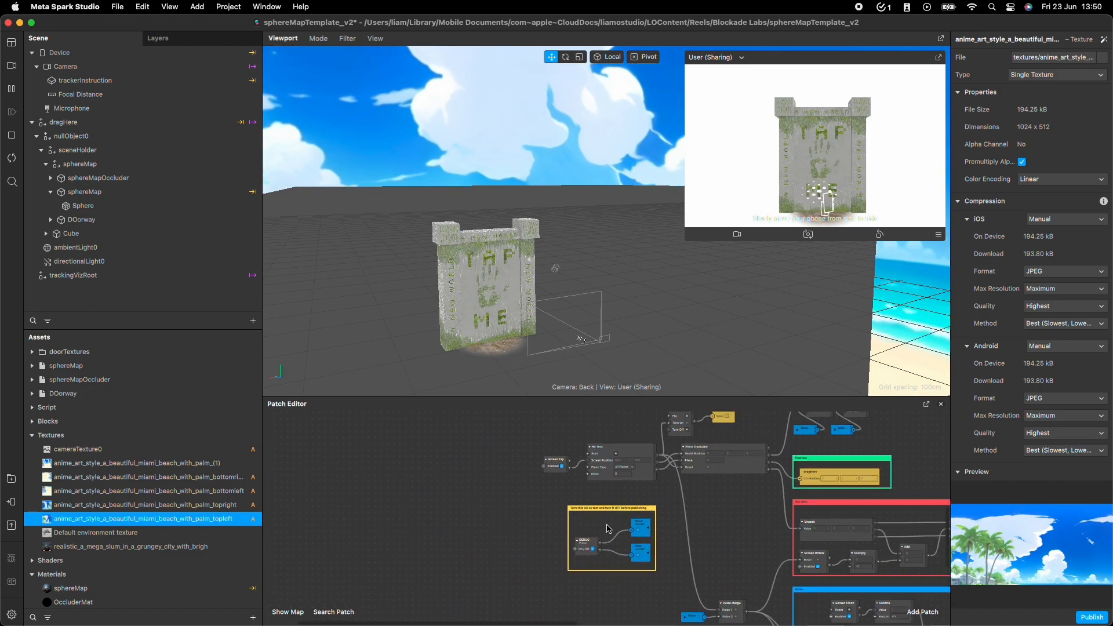
scroll(603, 540, "up", 1)
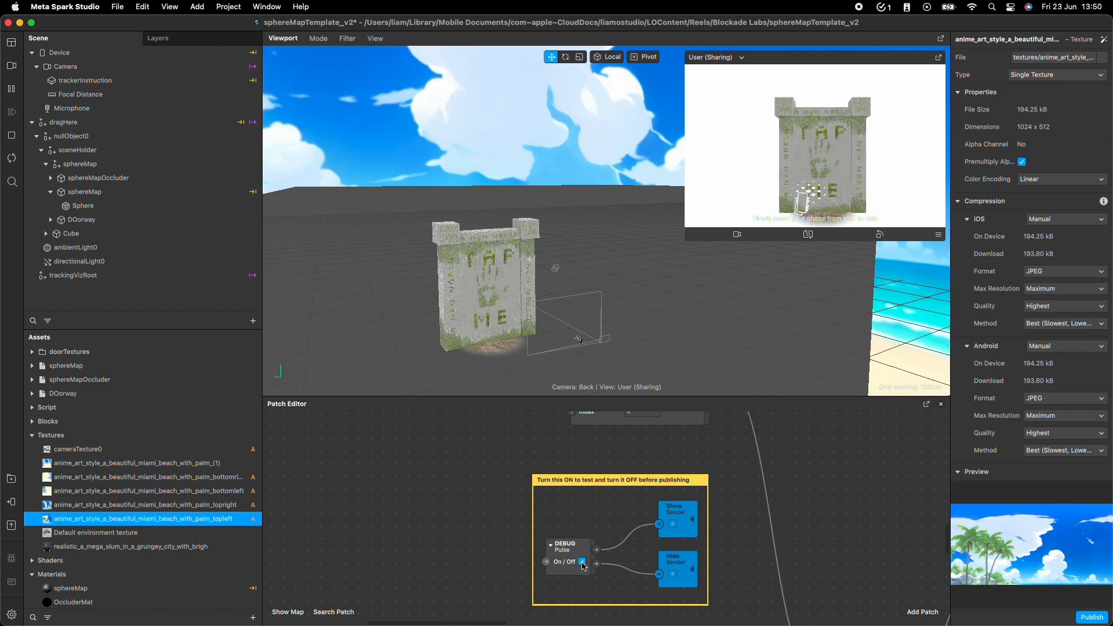
left_click(583, 566)
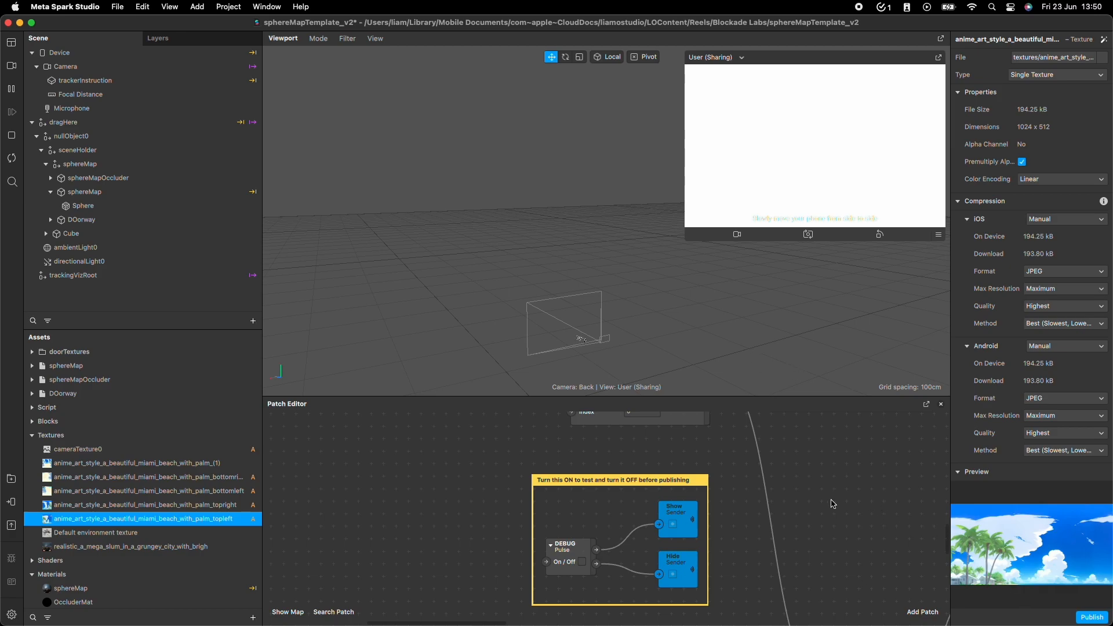
Examine the ungrouped patches beyond the red and blue groups in the patch graph.
scroll(833, 503, "down", 5)
middle_click_drag(784, 497, 354, 417)
middle_click_drag(777, 458, 590, 588)
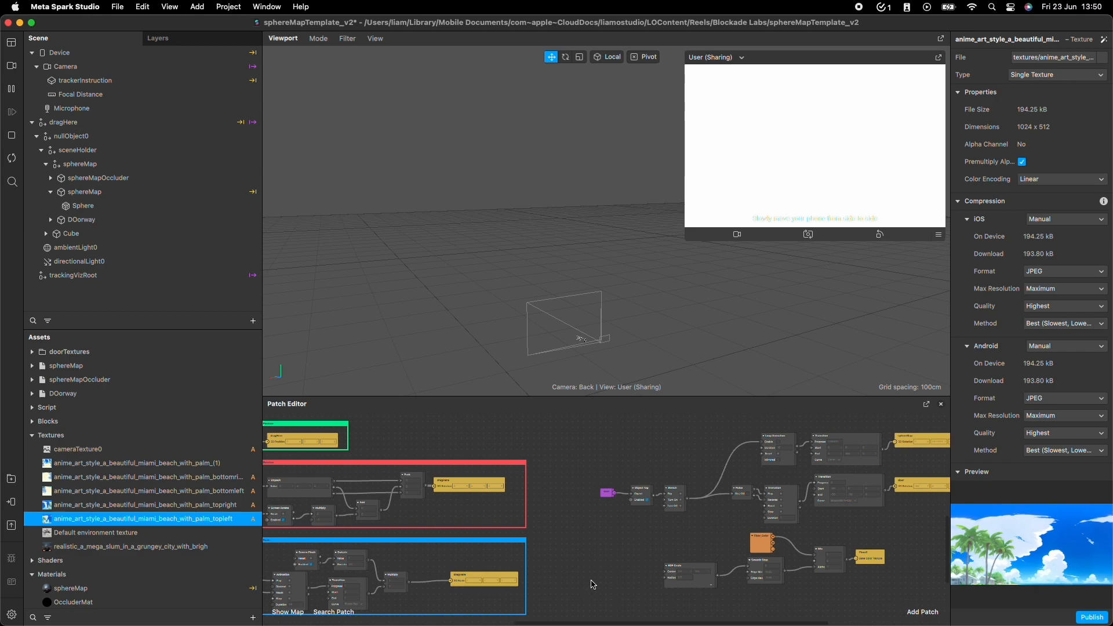